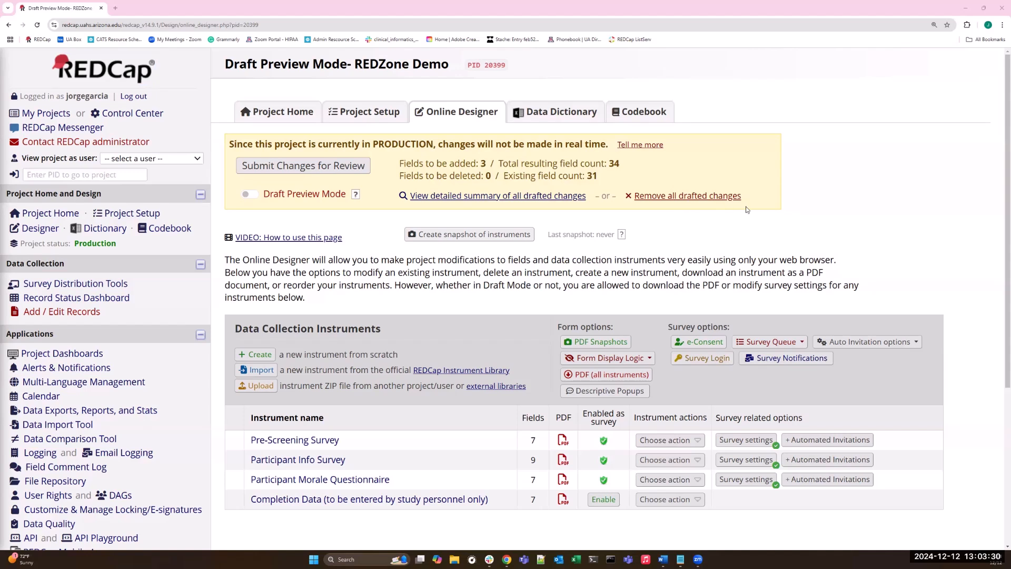
View the existing participant records in the Record Status Dashboard.
click(698, 197)
click(126, 287)
click(94, 299)
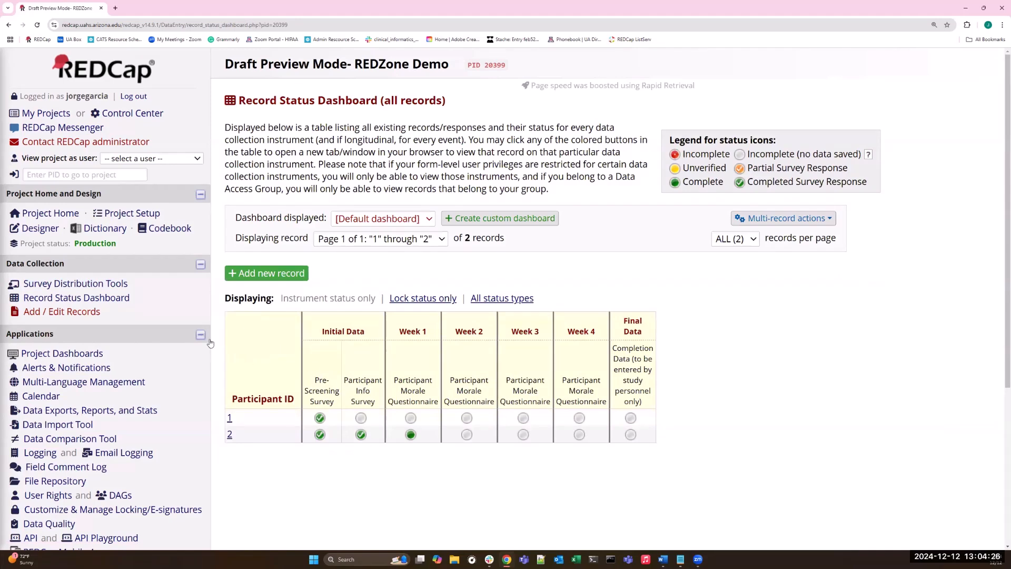
Return to the Online Designer and read the help explanation of what Draft Preview Mode allows and its limitations.
click(42, 231)
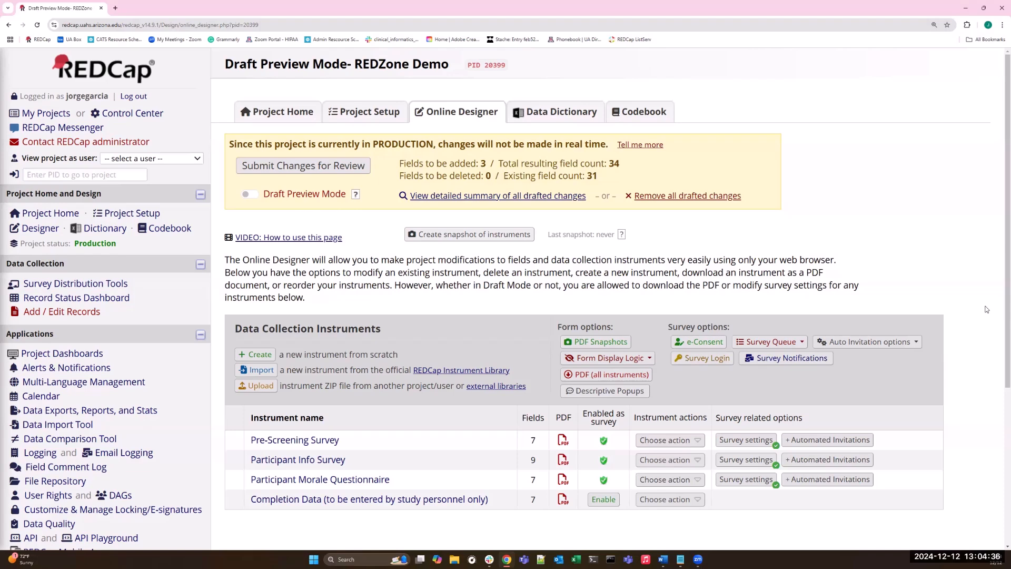
scroll(523, 360, down, 1)
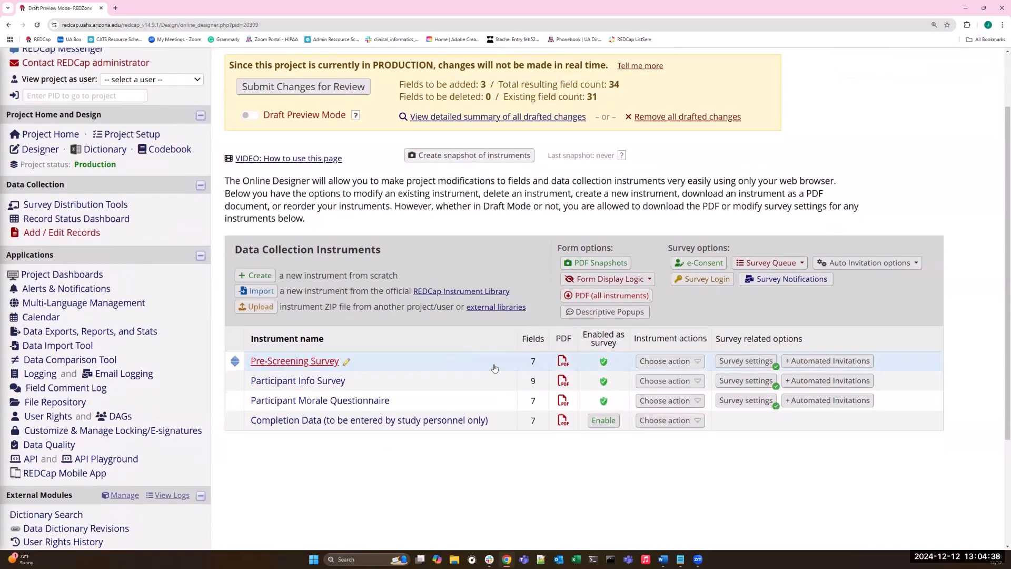
click(356, 115)
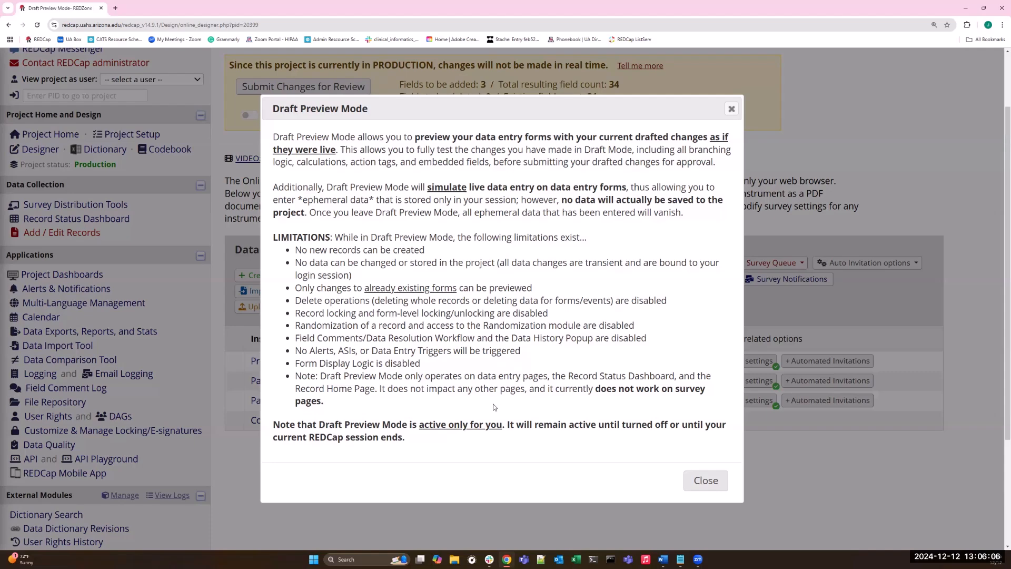
click(687, 480)
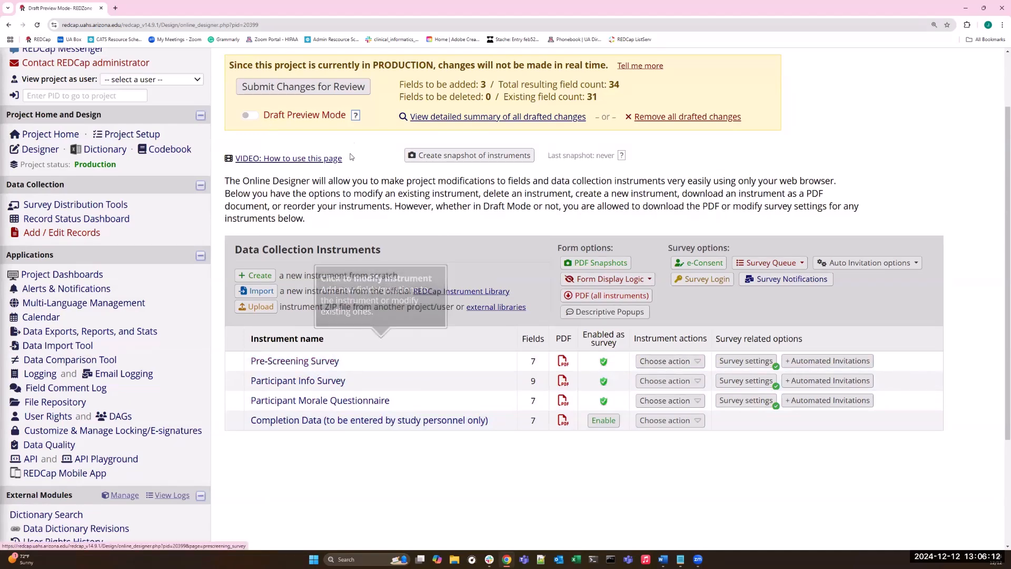
click(356, 115)
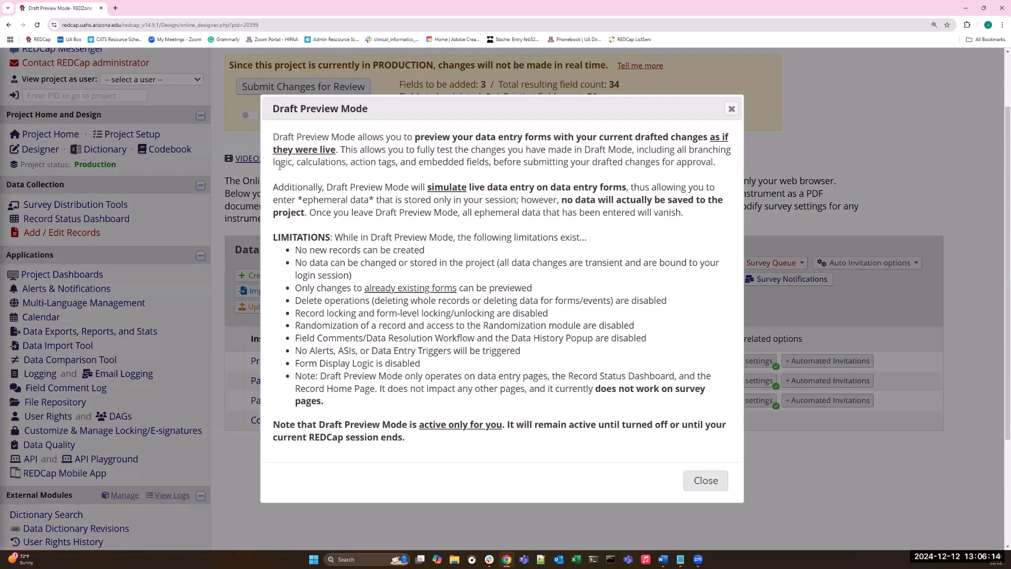
drag(689, 150, 711, 162)
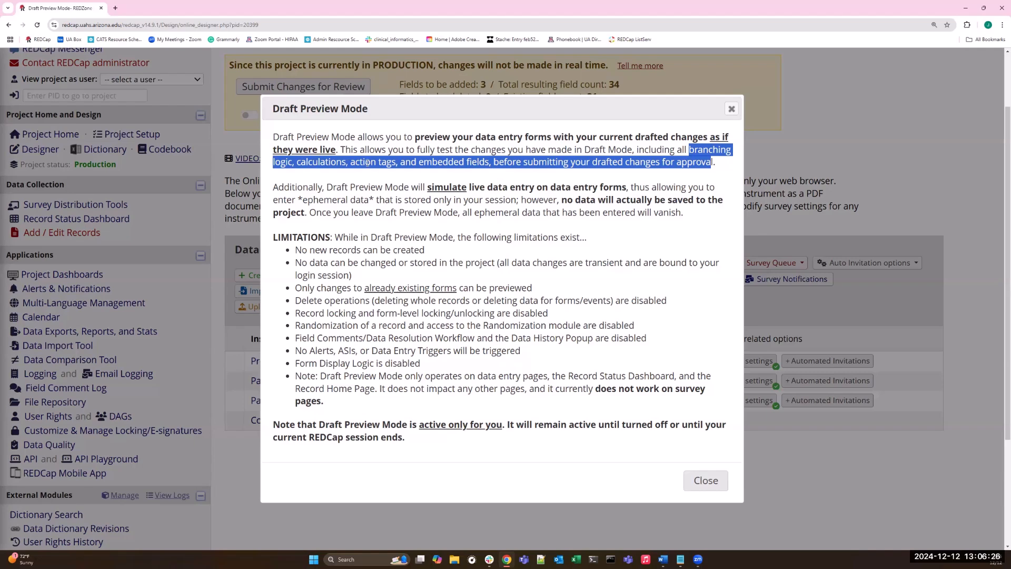
click(732, 110)
Review the drafted fields in the Pre-Screening Survey instrument, including the calculation equation of the age field.
click(348, 361)
scroll(370, 342, down, 6)
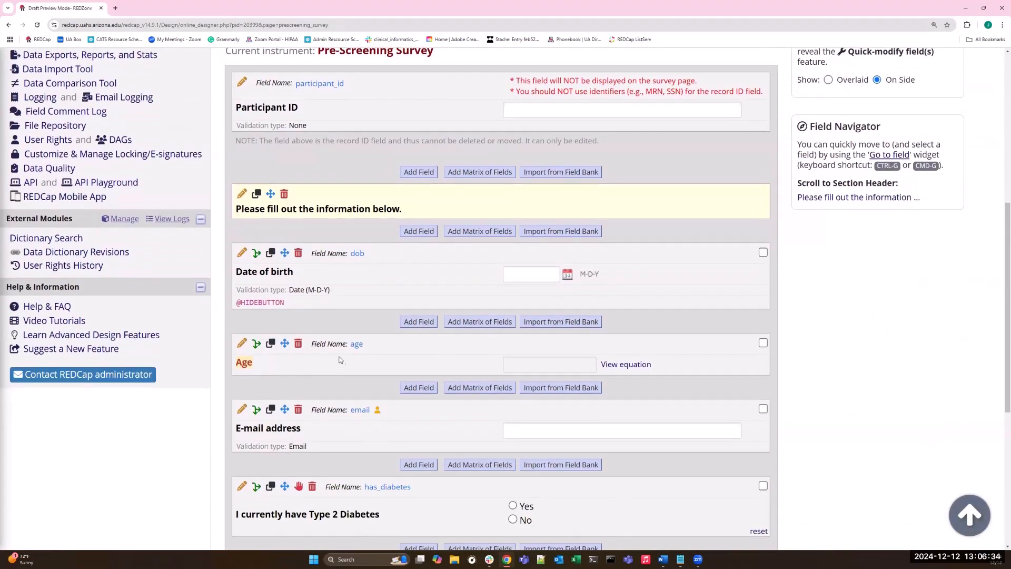
click(617, 368)
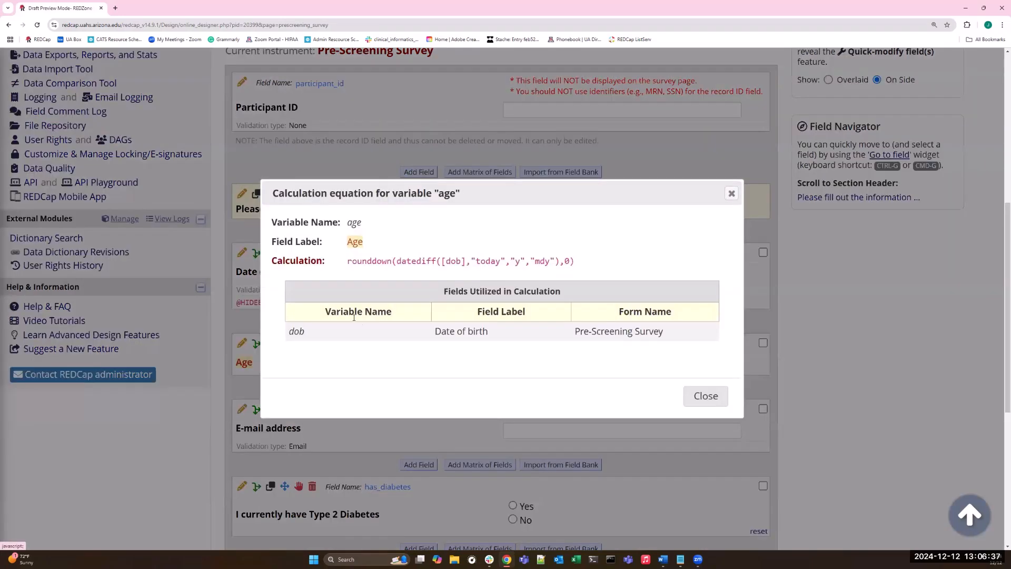
click(733, 198)
scroll(488, 371, down, 4)
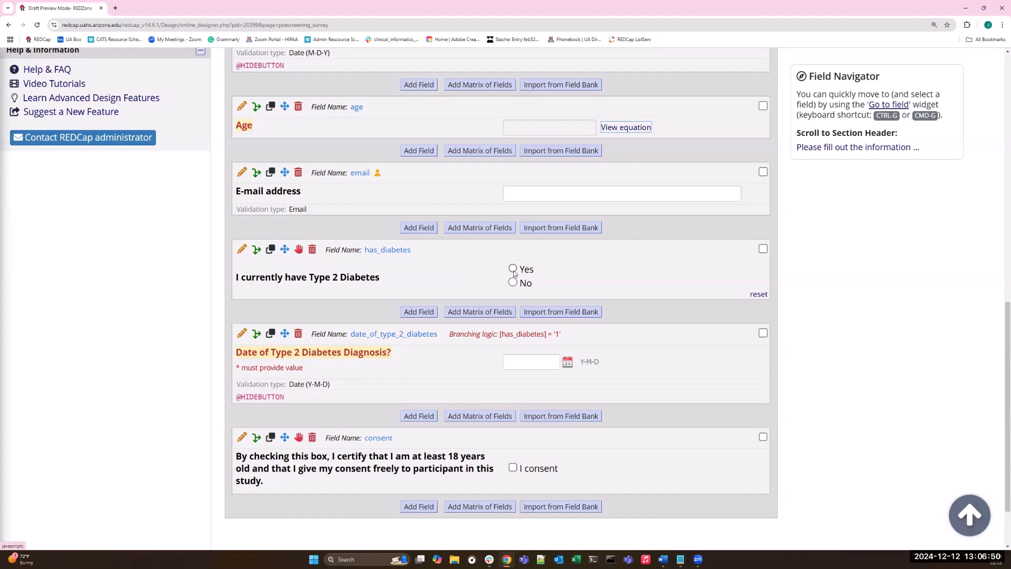
Open the Participant Morale Questionnaire in the Online Designer and review its drafted changes down to the feelings matrix.
scroll(396, 241, up, 1)
scroll(396, 241, up, 15)
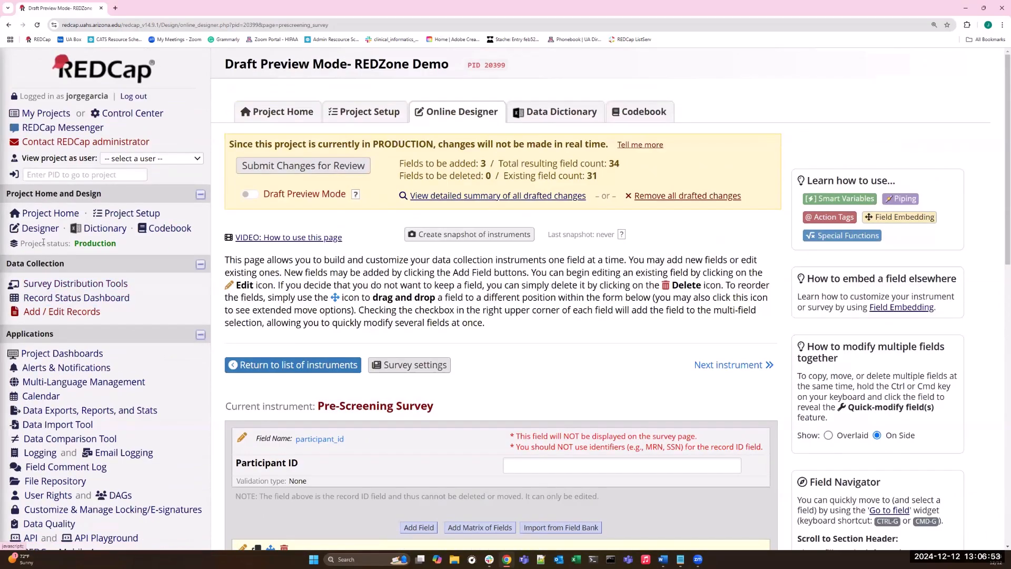
click(40, 228)
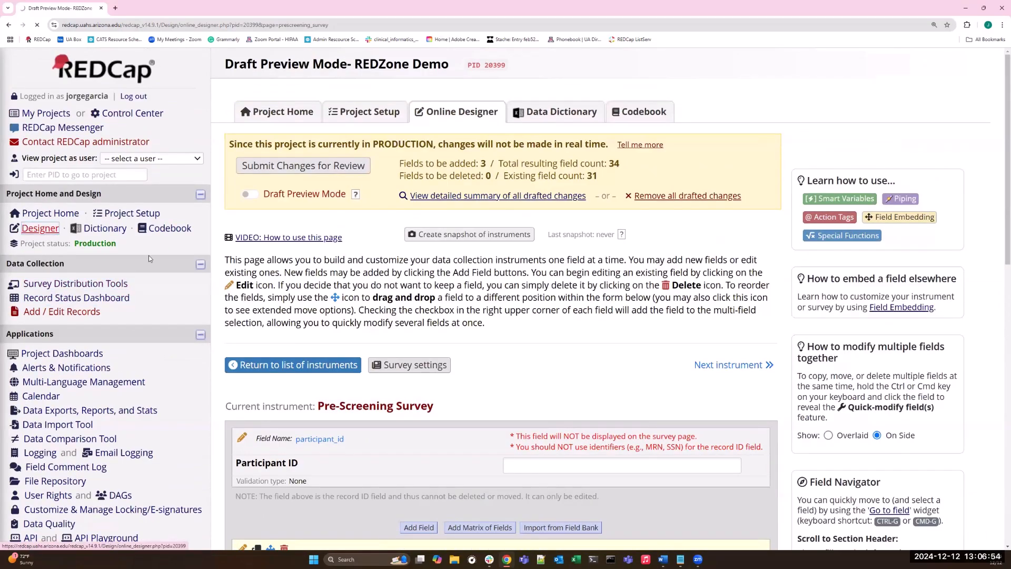
scroll(293, 368, down, 2)
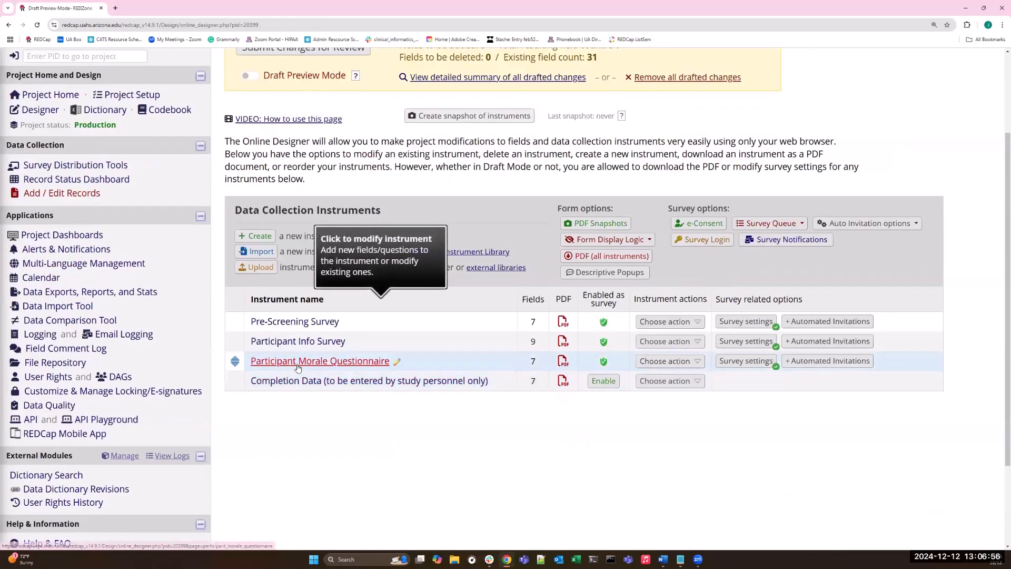
click(330, 369)
scroll(271, 308, down, 5)
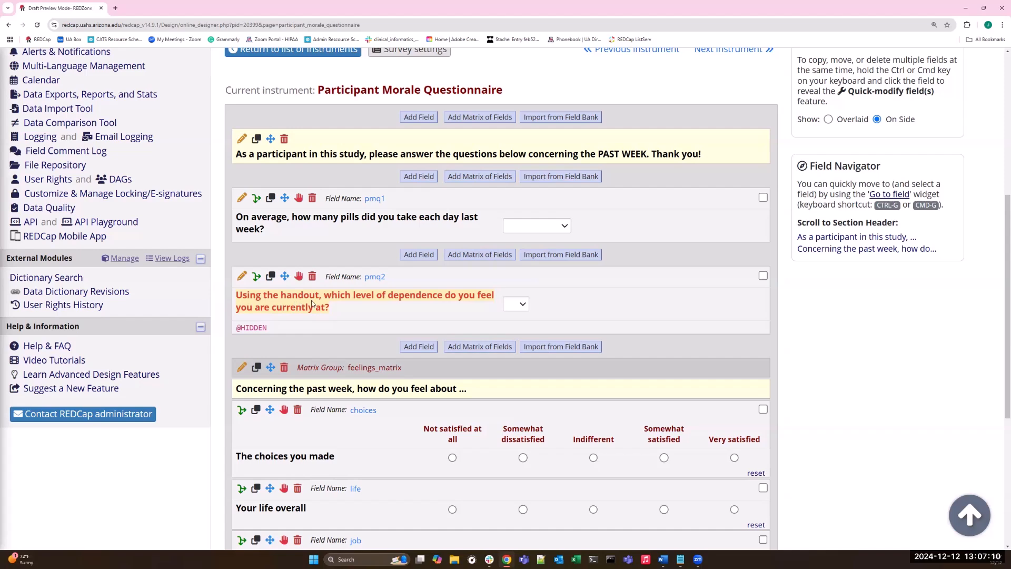
scroll(306, 310, down, 5)
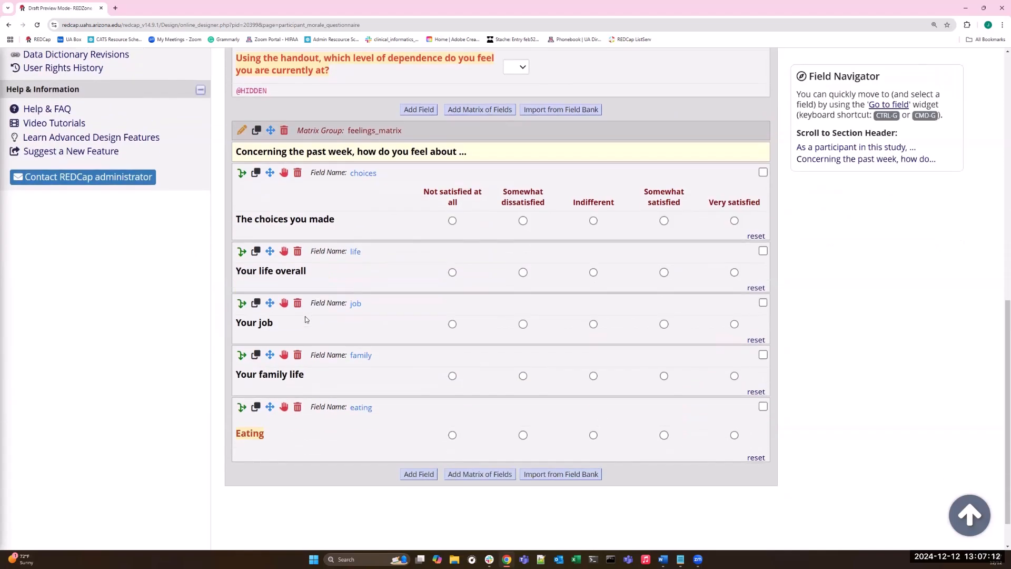
scroll(305, 320, down, 1)
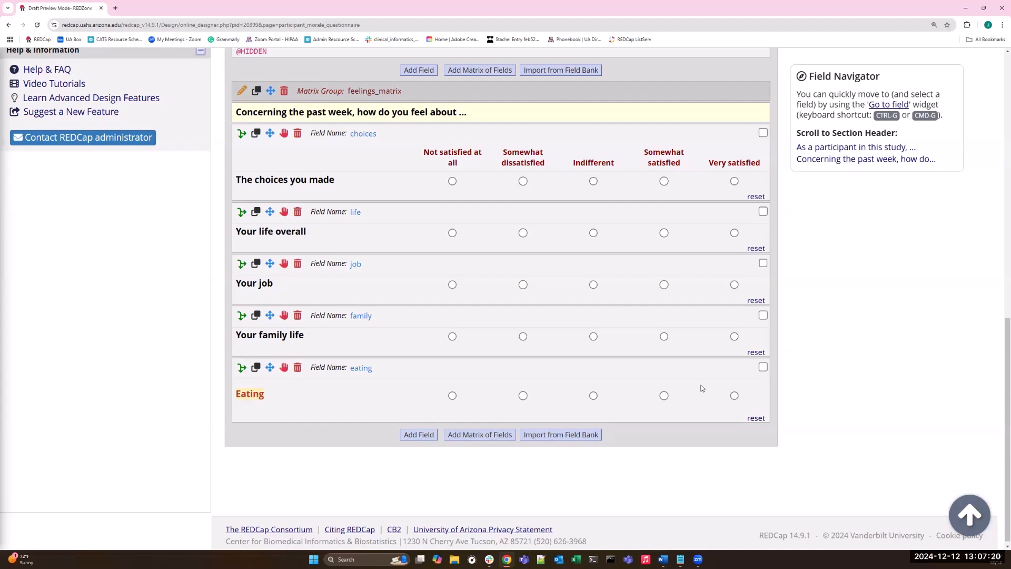
Open participant 2's Pre-Screening Survey from the Record Status Dashboard to view the form without the drafted changes.
scroll(701, 389, up, 10)
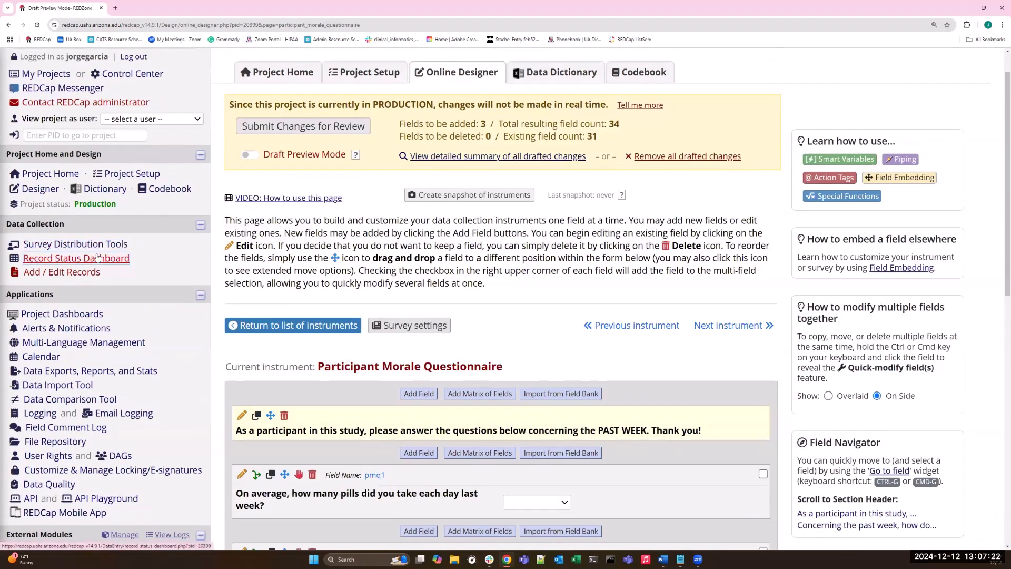
click(97, 258)
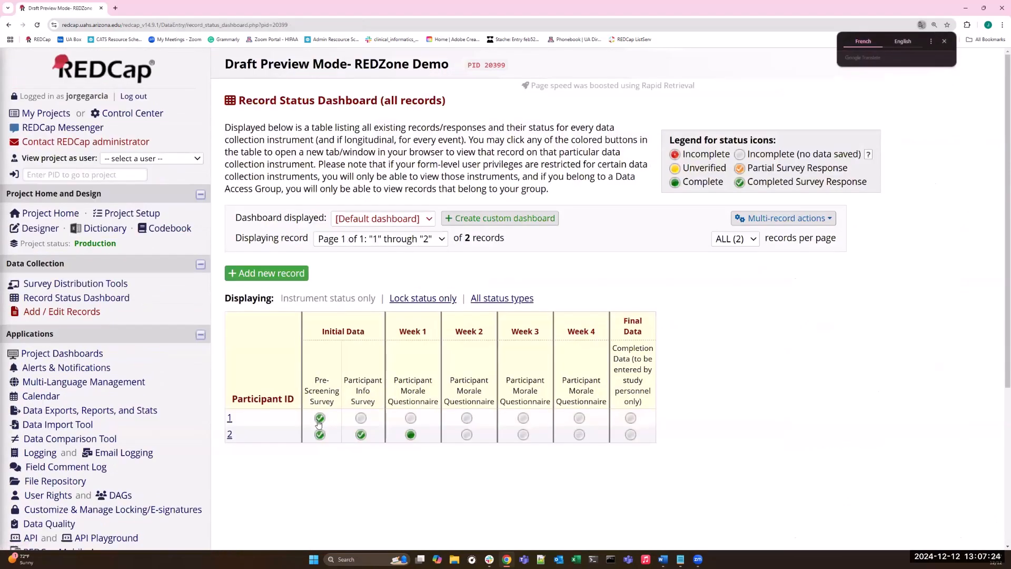
click(320, 434)
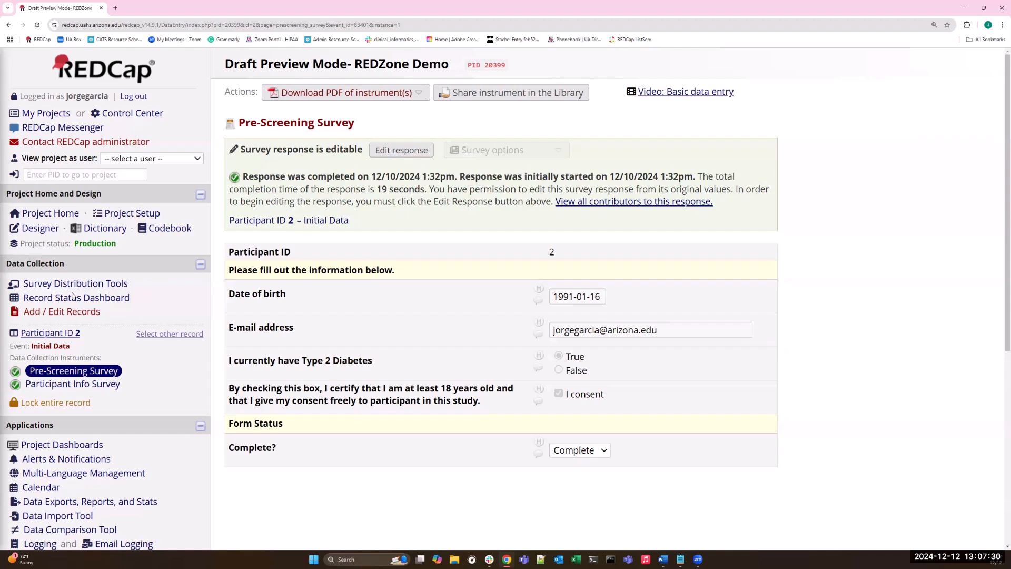
Turn on Draft Preview Mode for the project in the Online Designer.
click(46, 232)
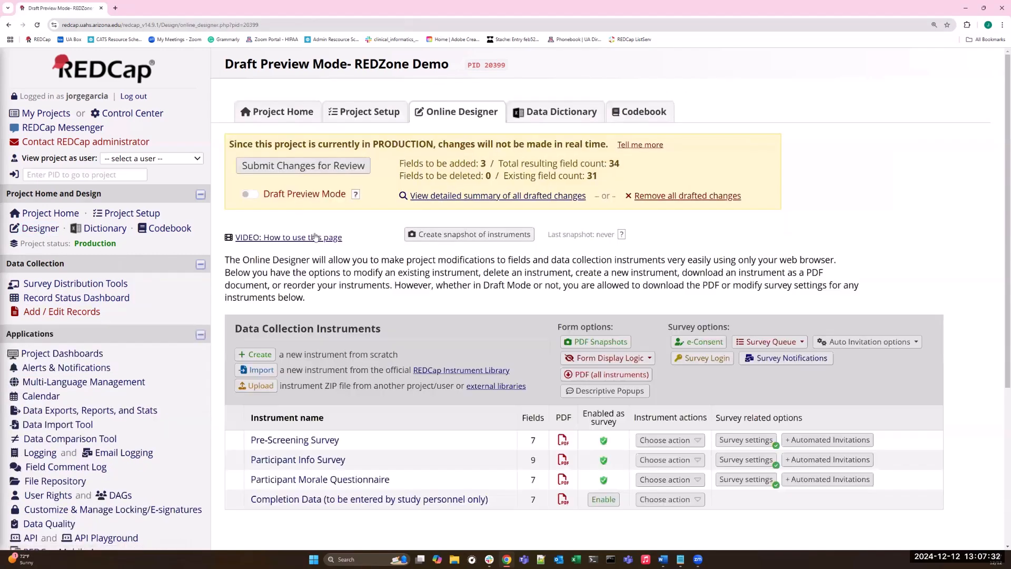
click(256, 199)
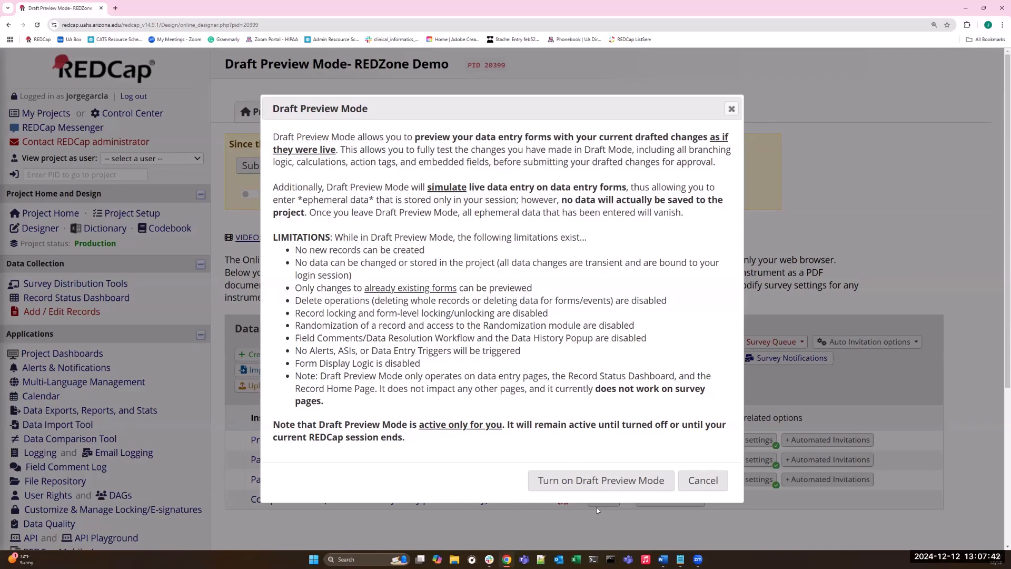
click(594, 481)
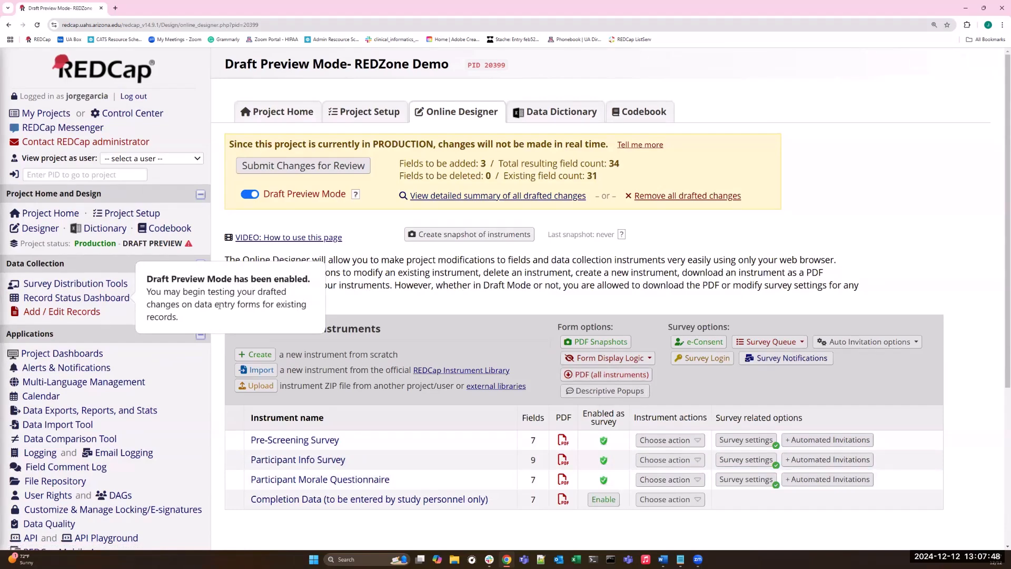
Check the Record Status Dashboard and Add / Edit Records pages in preview mode, and view the available actions for participant 1's record.
click(97, 297)
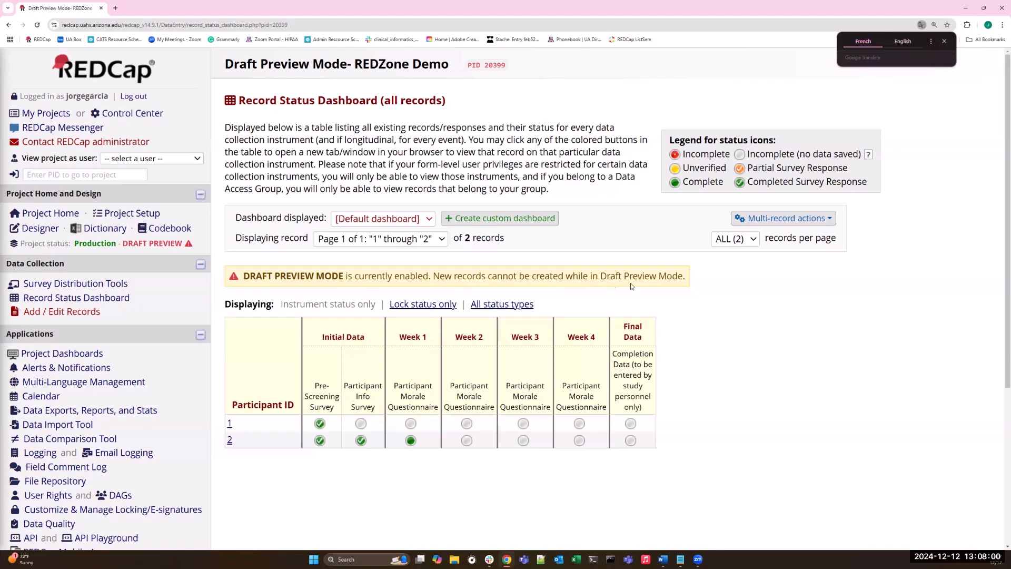
click(74, 315)
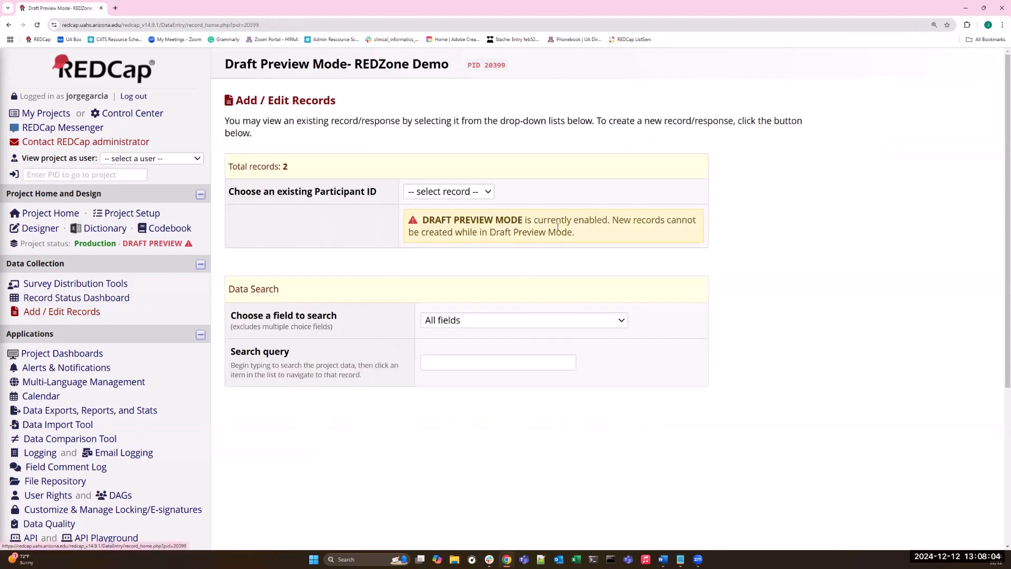
click(489, 193)
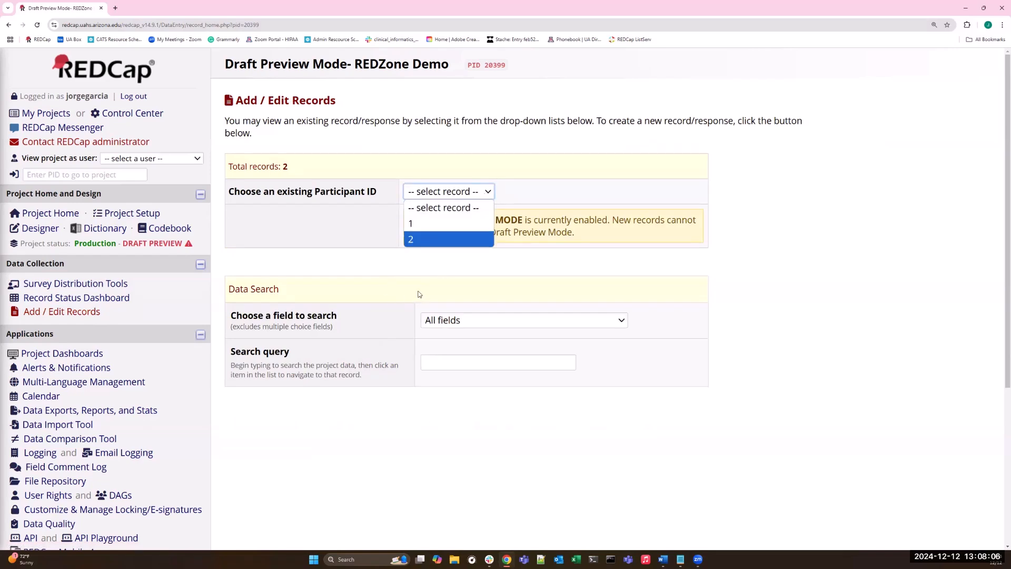
click(419, 226)
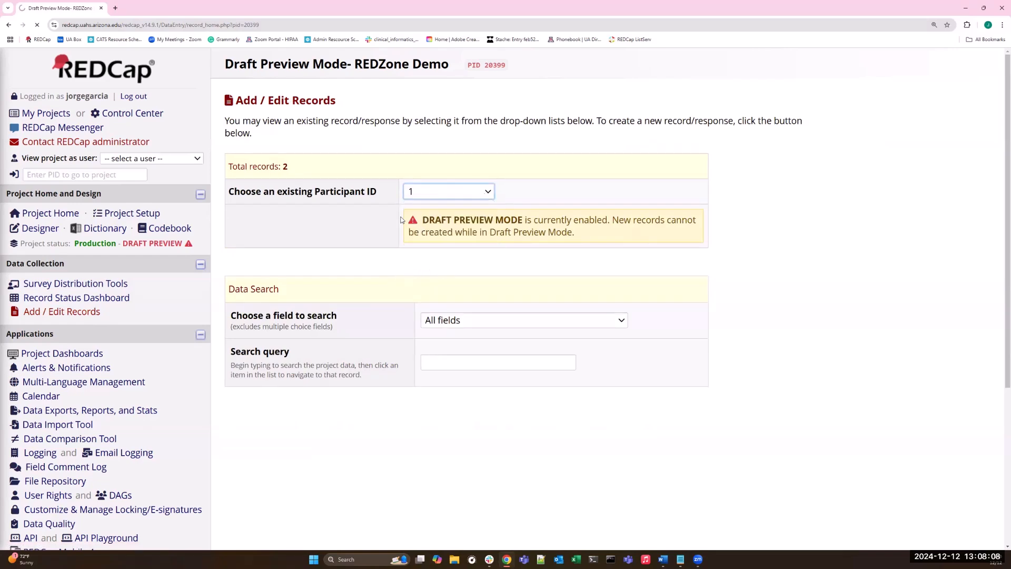
click(345, 201)
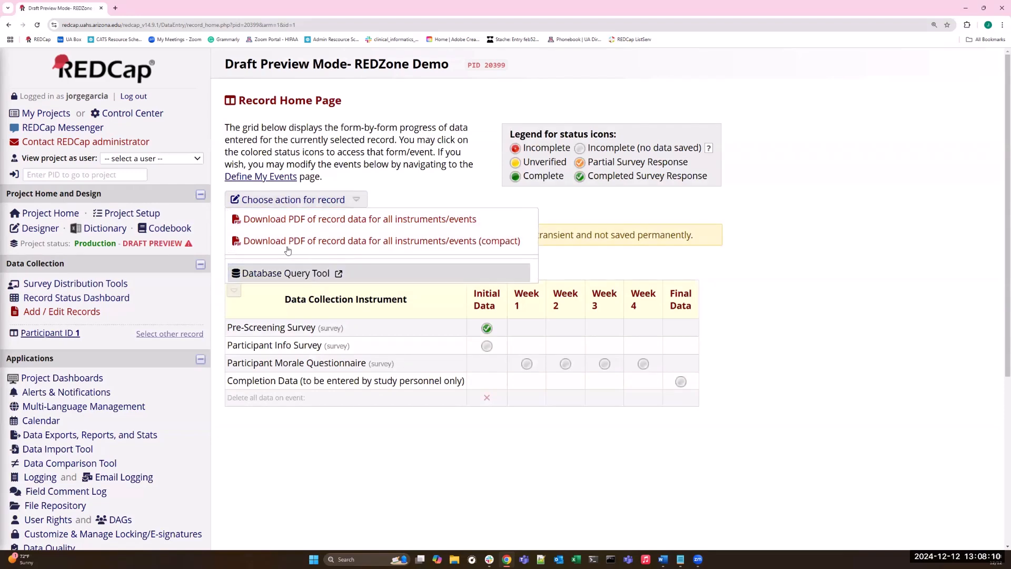
Open participant 2's Pre-Screening Survey from the Record Status Dashboard and start editing the response.
click(78, 298)
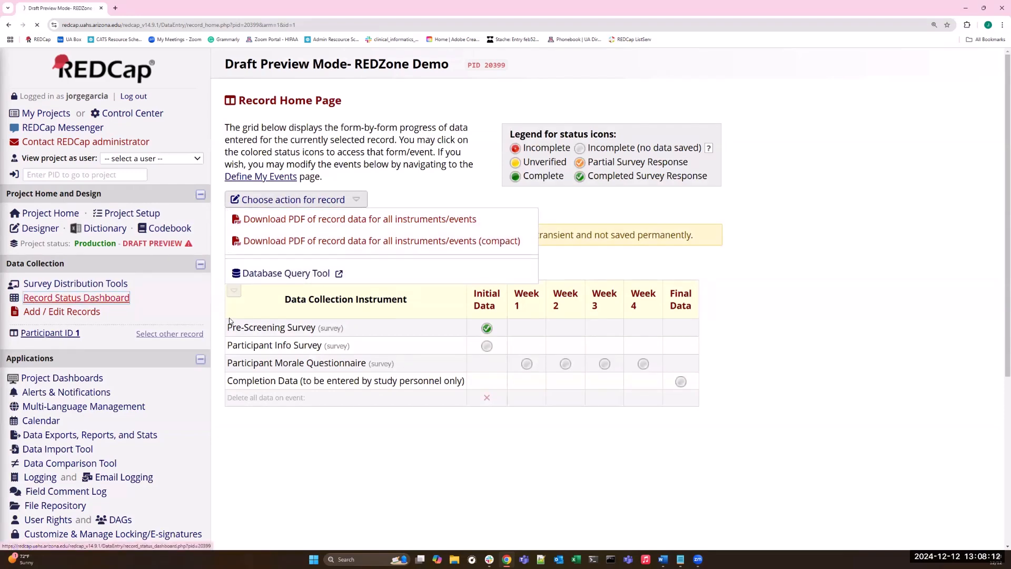
click(319, 441)
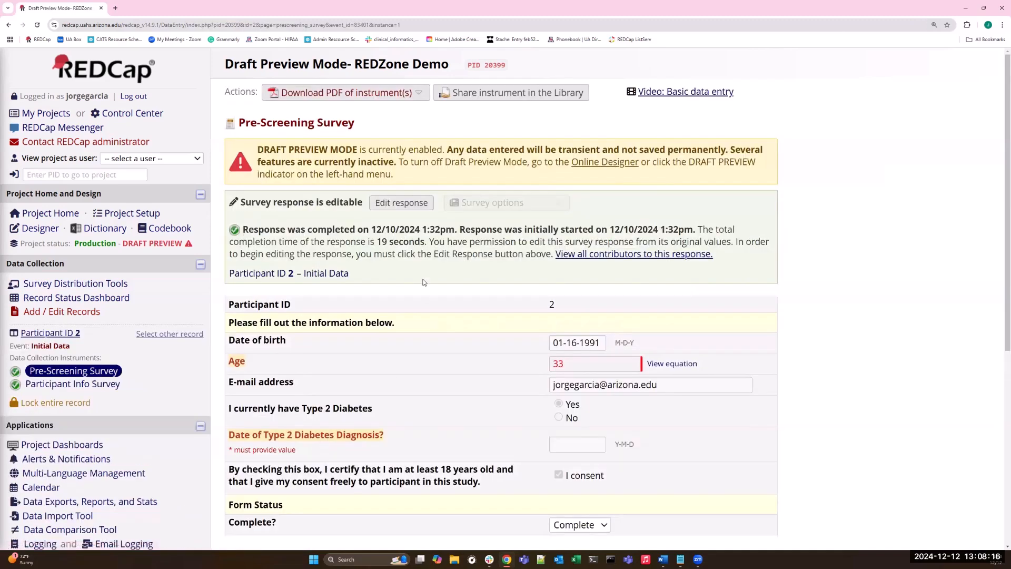
click(406, 204)
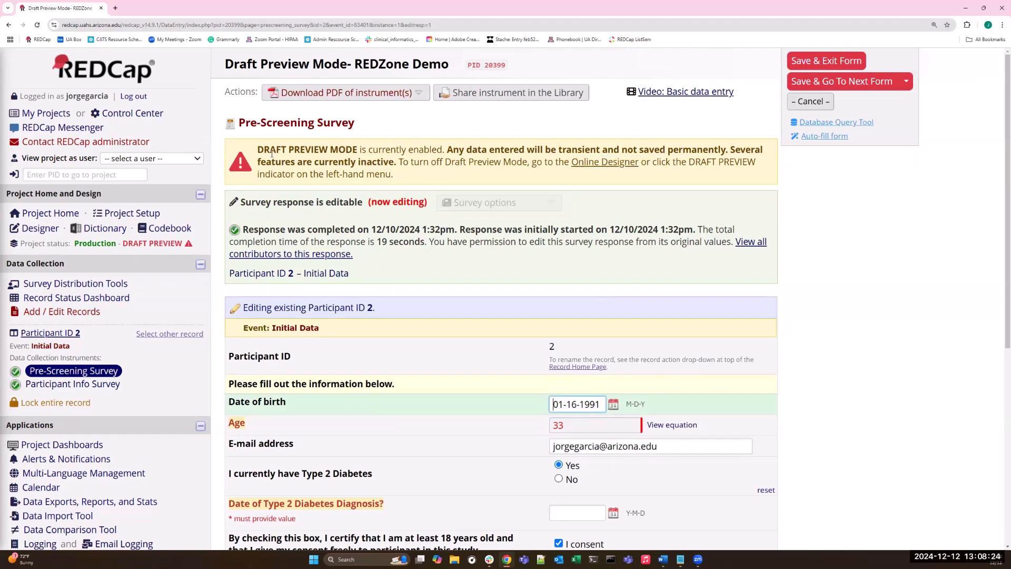
Set the Date of Type 2 Diabetes Diagnosis to 2024-12-11 in participant 2's Pre-Screening Survey.
scroll(399, 170, down, 5)
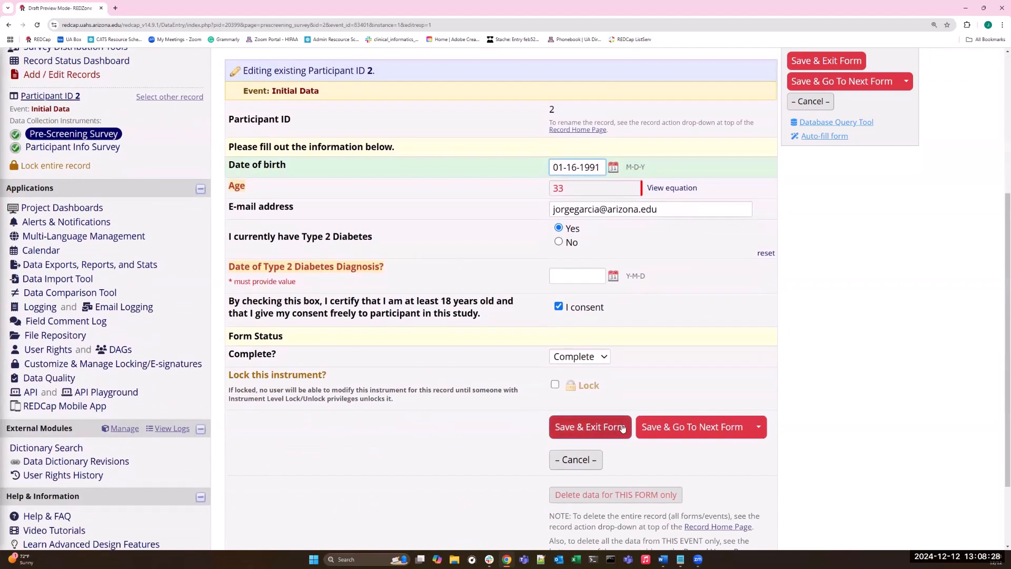
click(586, 433)
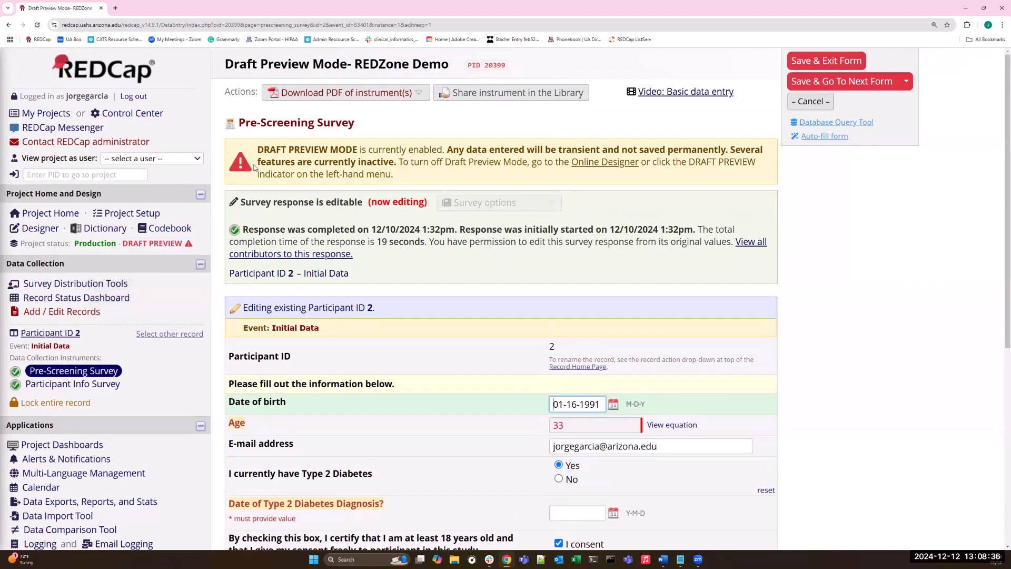
scroll(560, 334, down, 3)
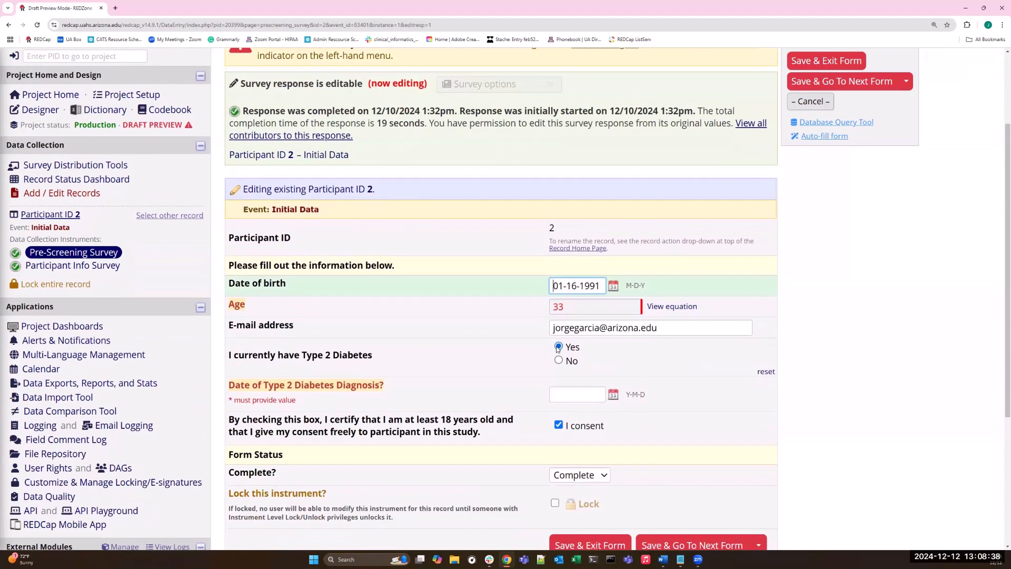
click(614, 395)
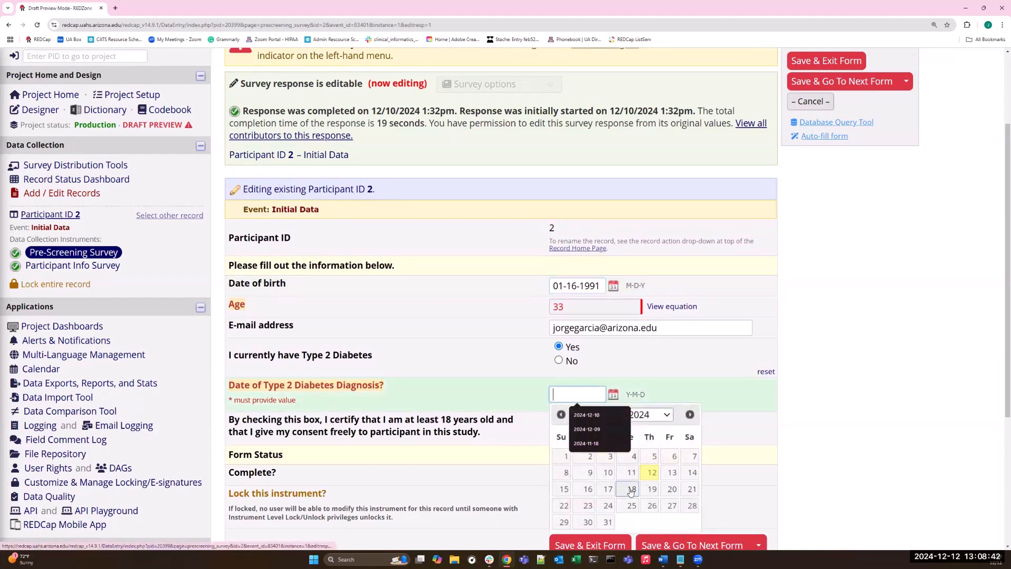
click(630, 473)
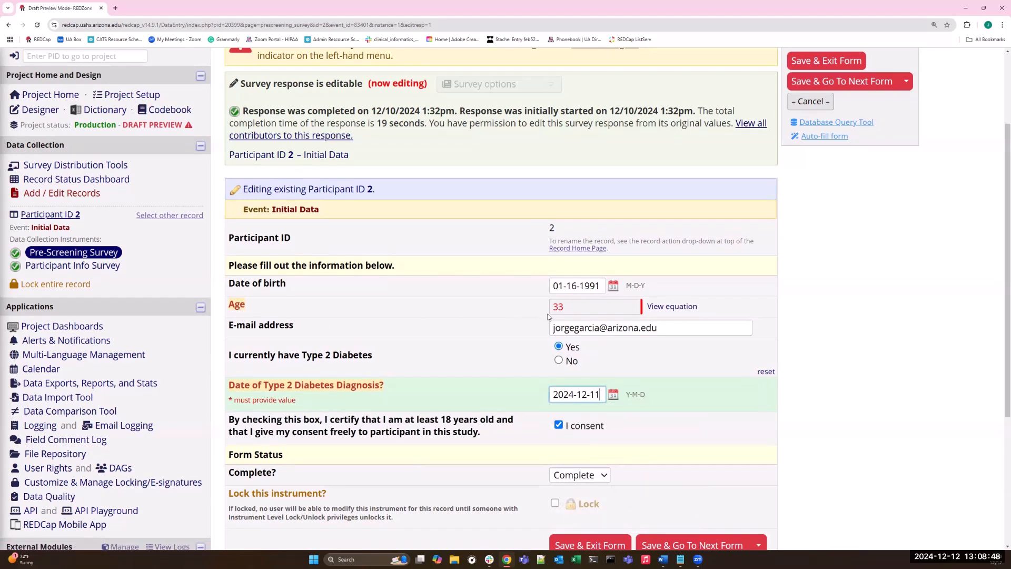
Save and exit participant 2's Pre-Screening Survey, and open the record's Week 1 Participant Morale Questionnaire.
scroll(585, 474, down, 1)
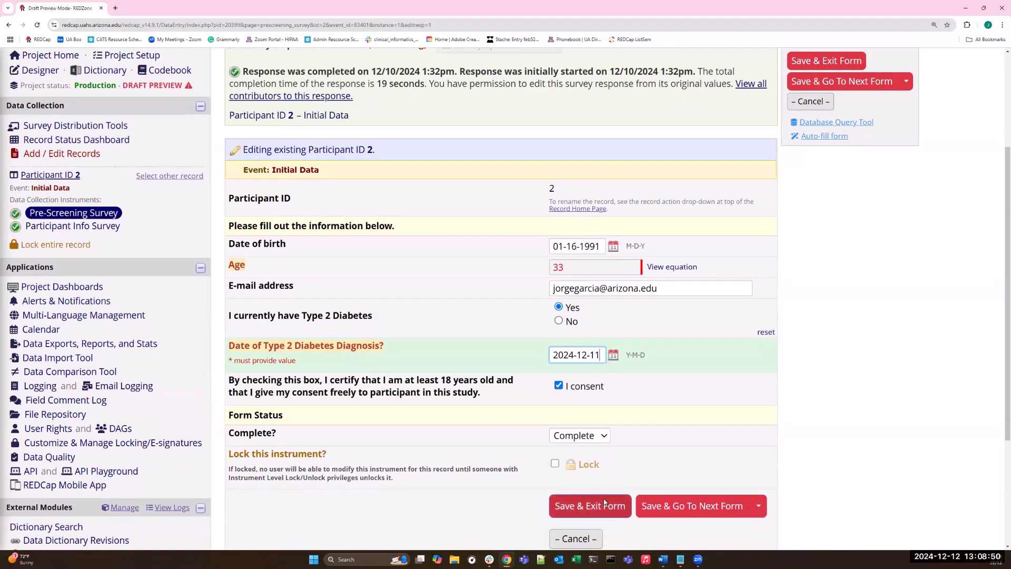
click(604, 498)
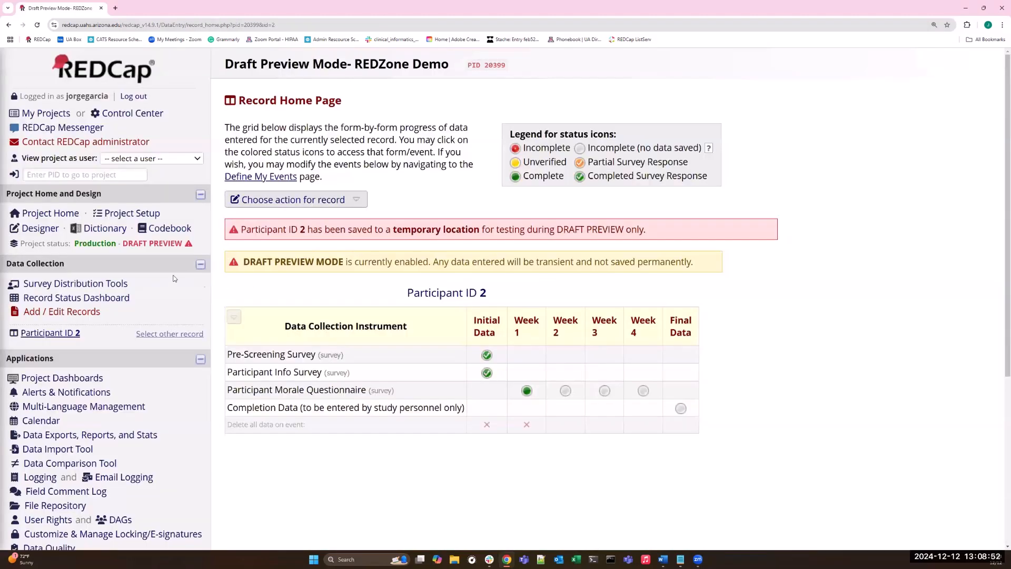
click(525, 391)
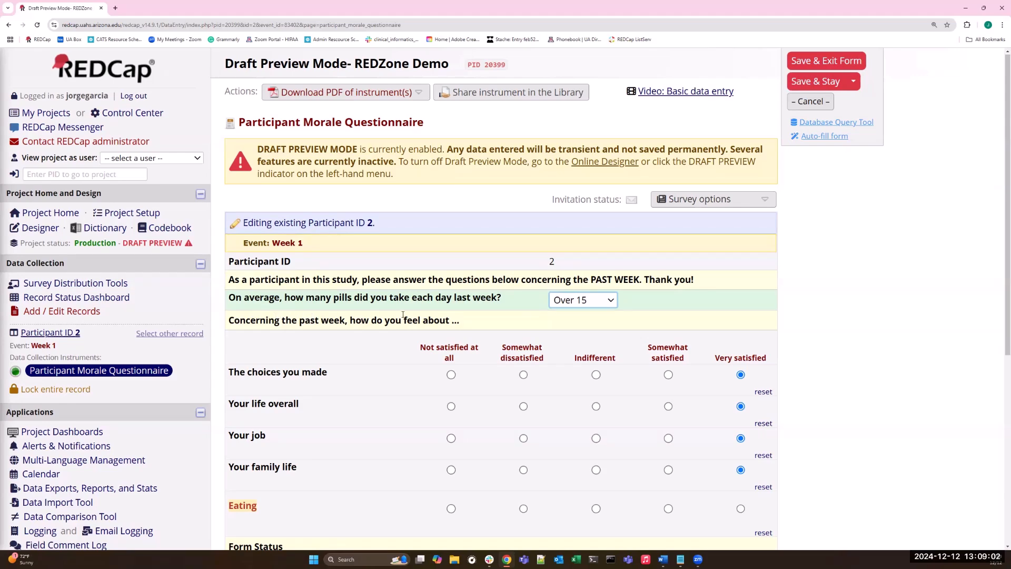
Answer the Eating question with Very satisfied in participant 2's Week 1 questionnaire, and save and exit the form.
scroll(403, 315, down, 1)
scroll(403, 315, down, 2)
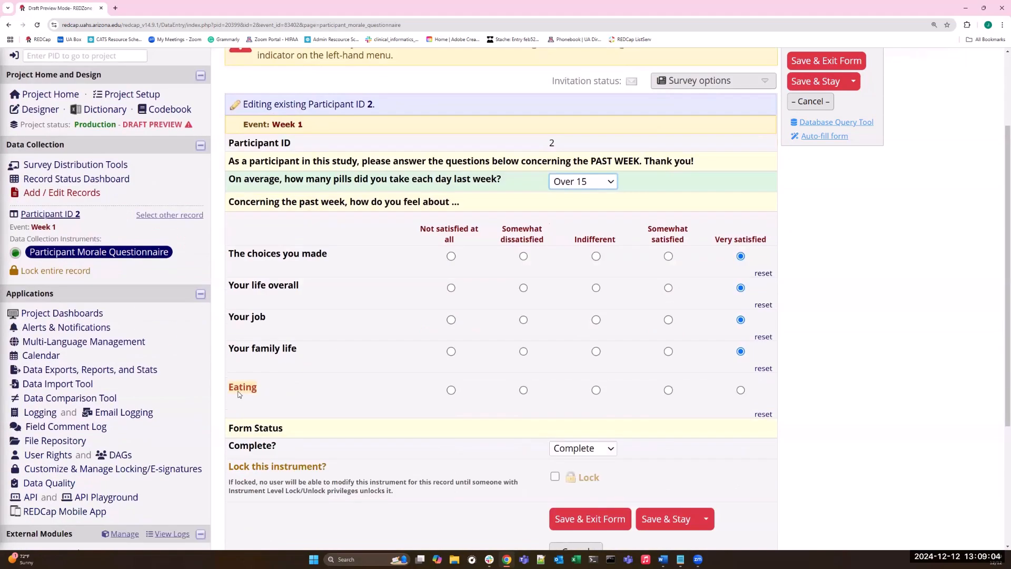
click(741, 390)
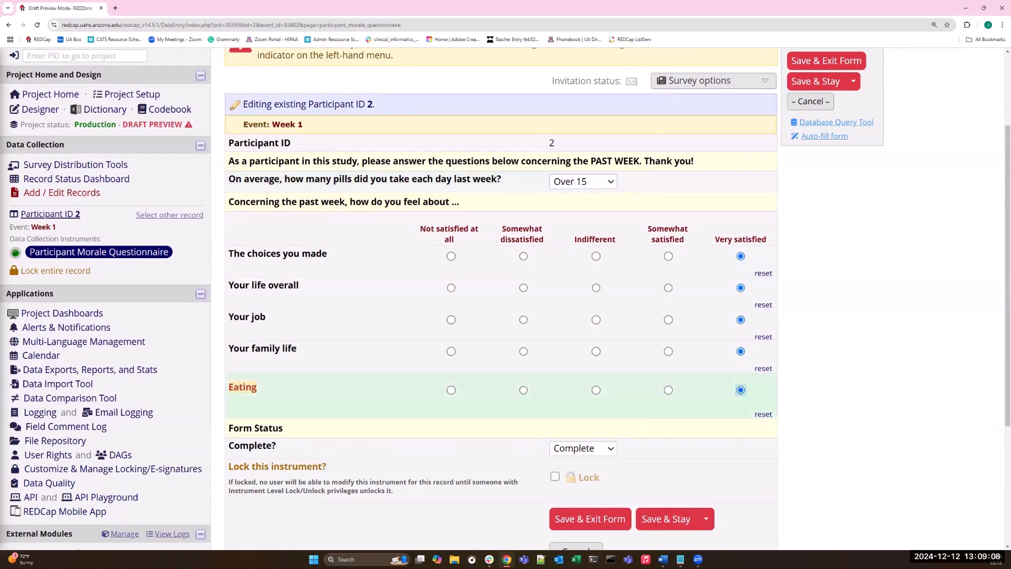
click(614, 519)
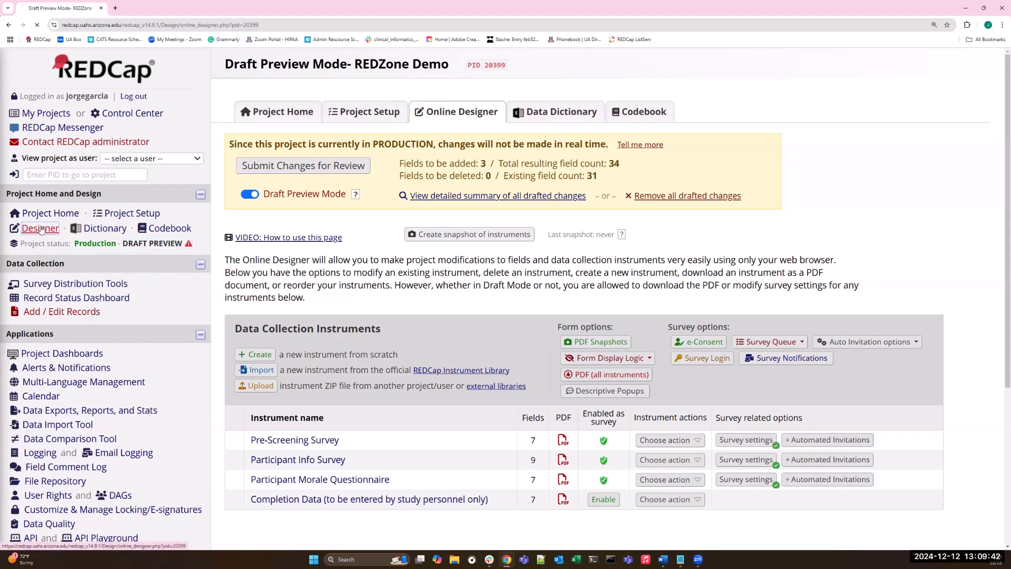
Turn off Draft Preview Mode for the project.
mouse_move(177, 248)
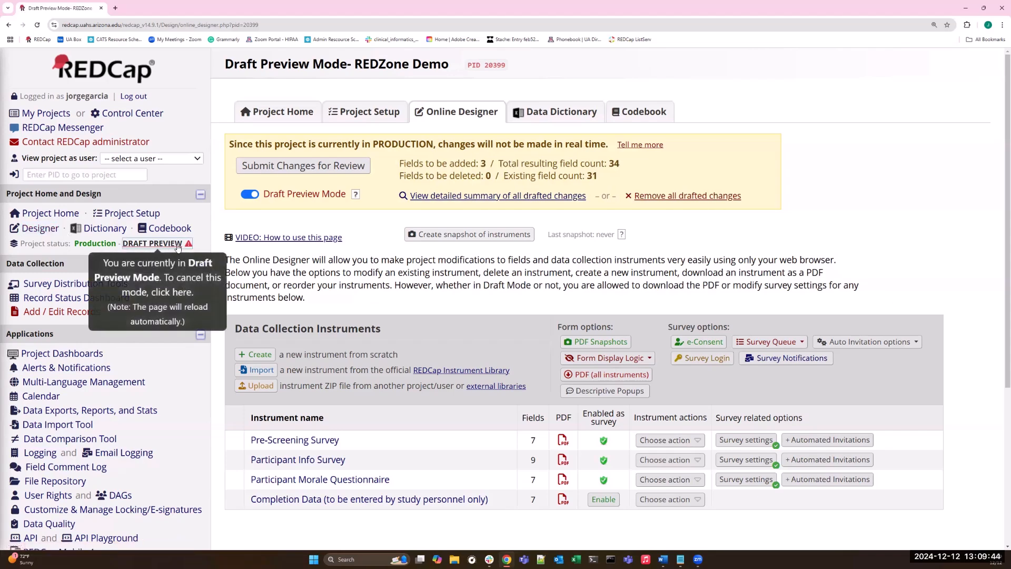
click(178, 246)
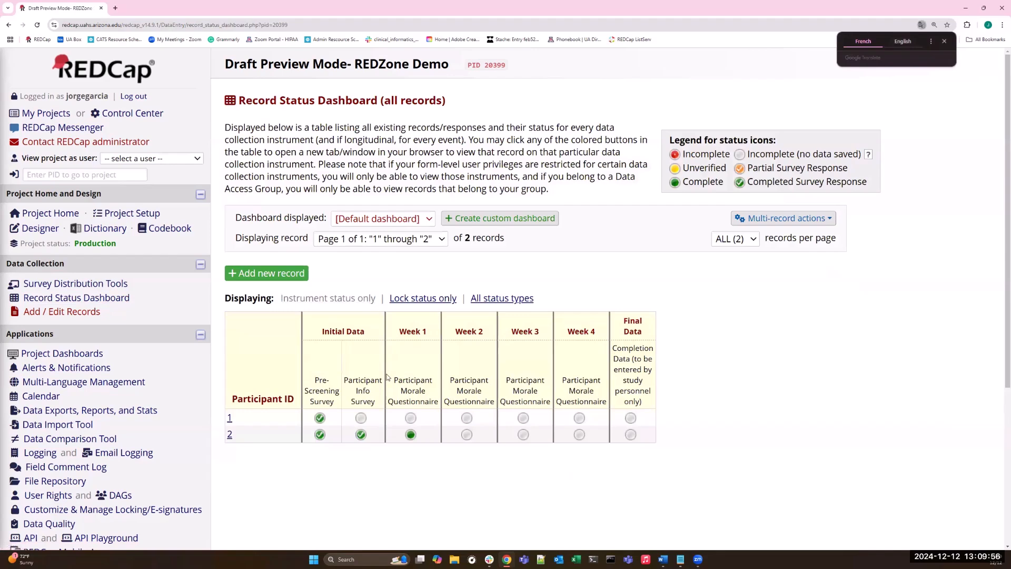
Review participant 2's Pre-Screening Survey and Week 1 Participant Morale Questionnaire outside preview mode, and return to the Record Status Dashboard.
click(320, 435)
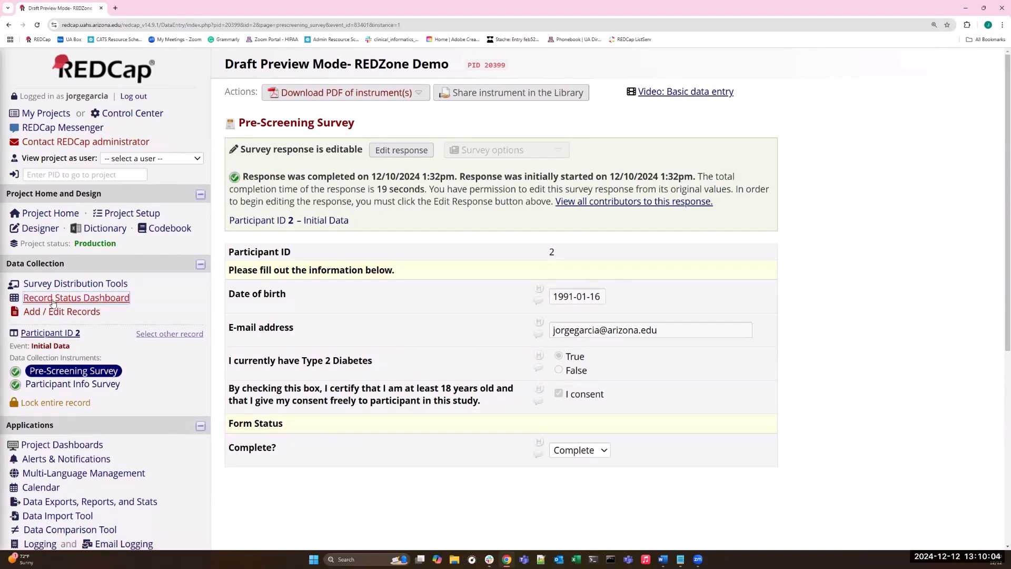
click(76, 298)
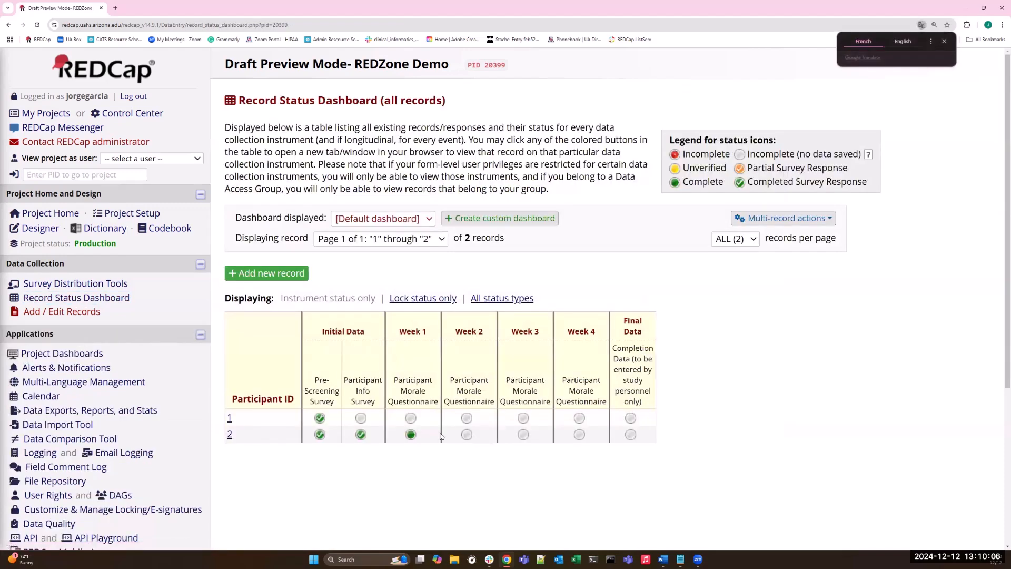
click(411, 435)
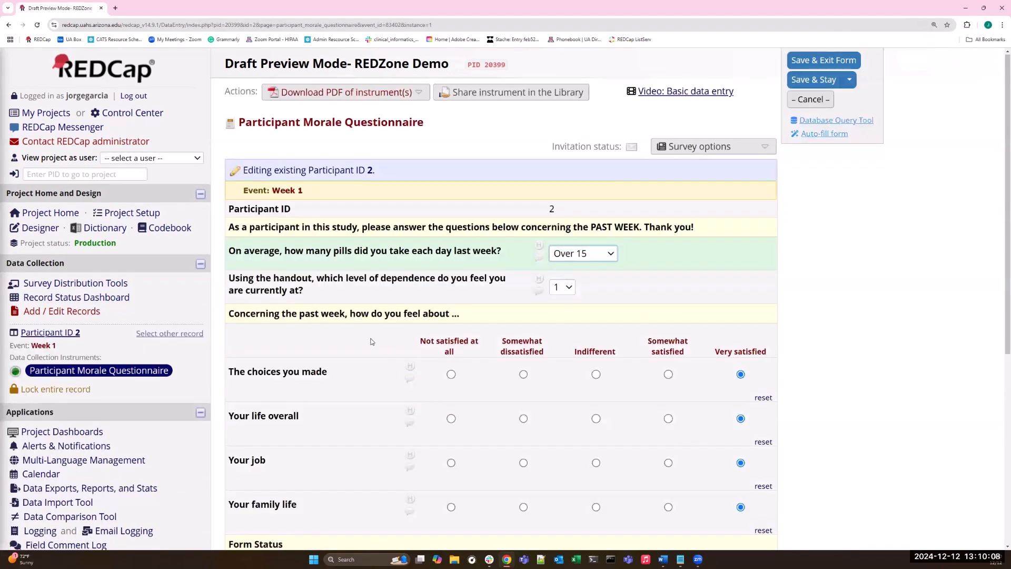
scroll(373, 342, down, 1)
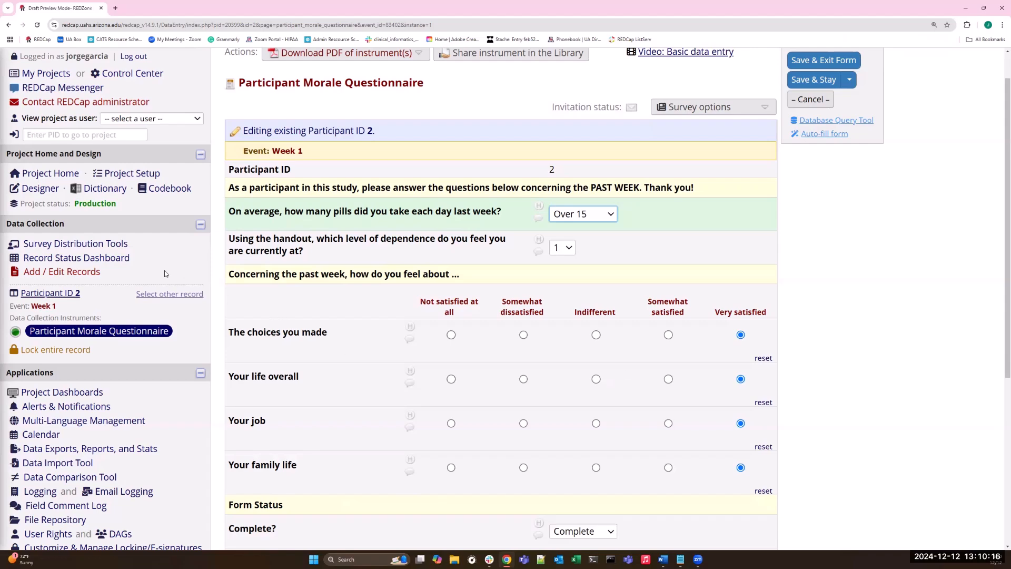
click(114, 260)
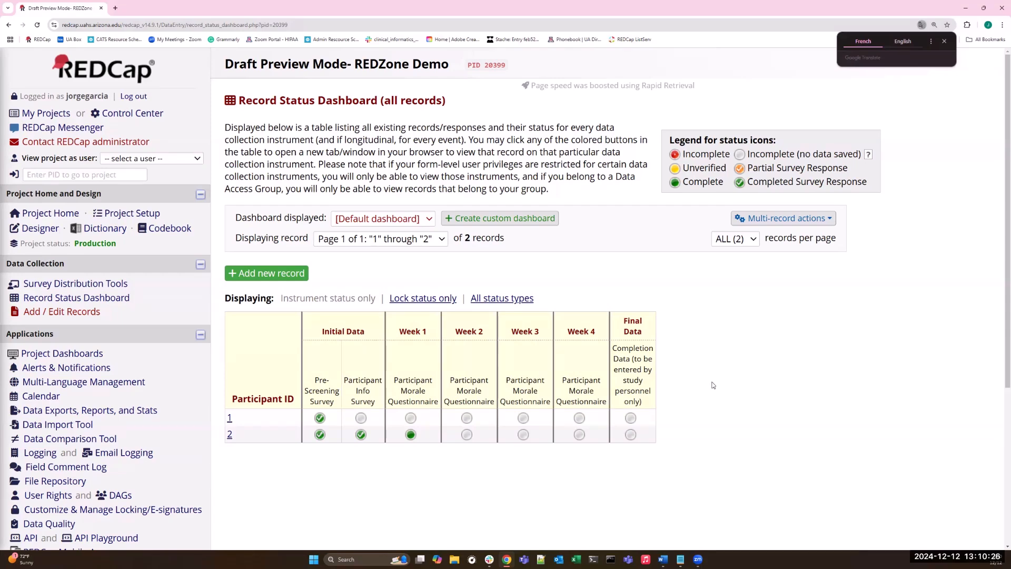
Enable Draft Preview Mode in the Online Designer and switch it back off.
click(48, 233)
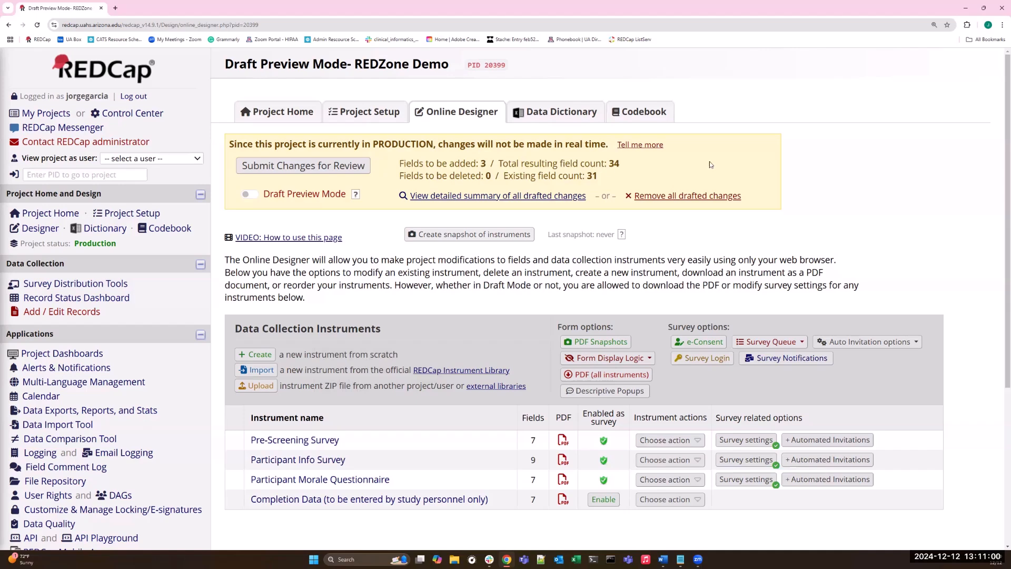
click(246, 195)
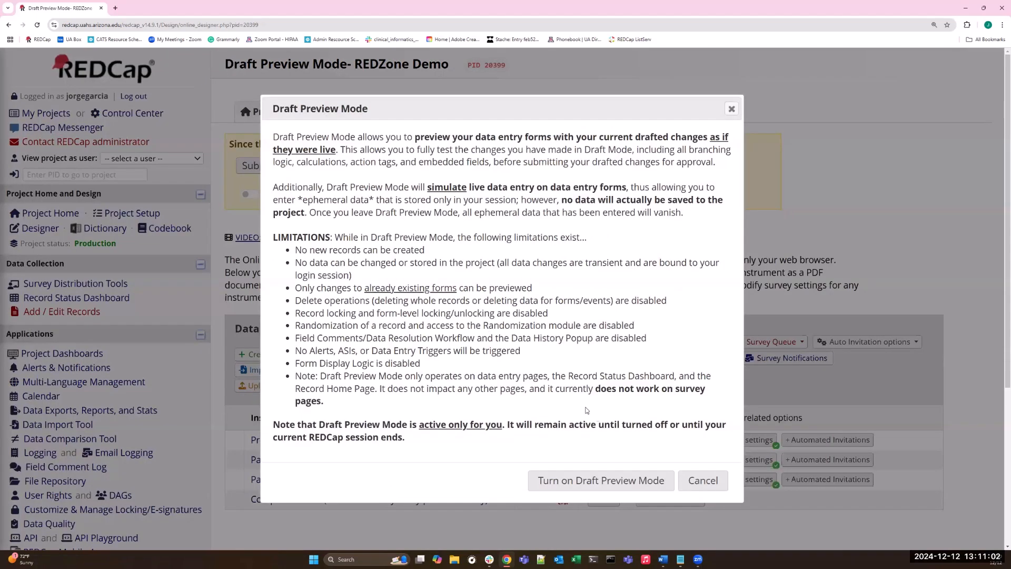
click(588, 477)
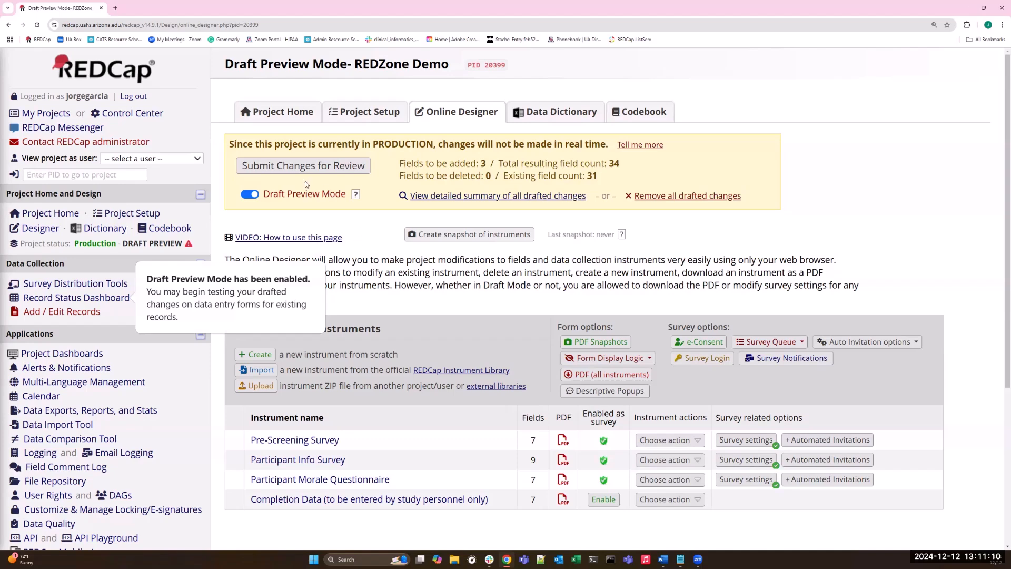
click(250, 195)
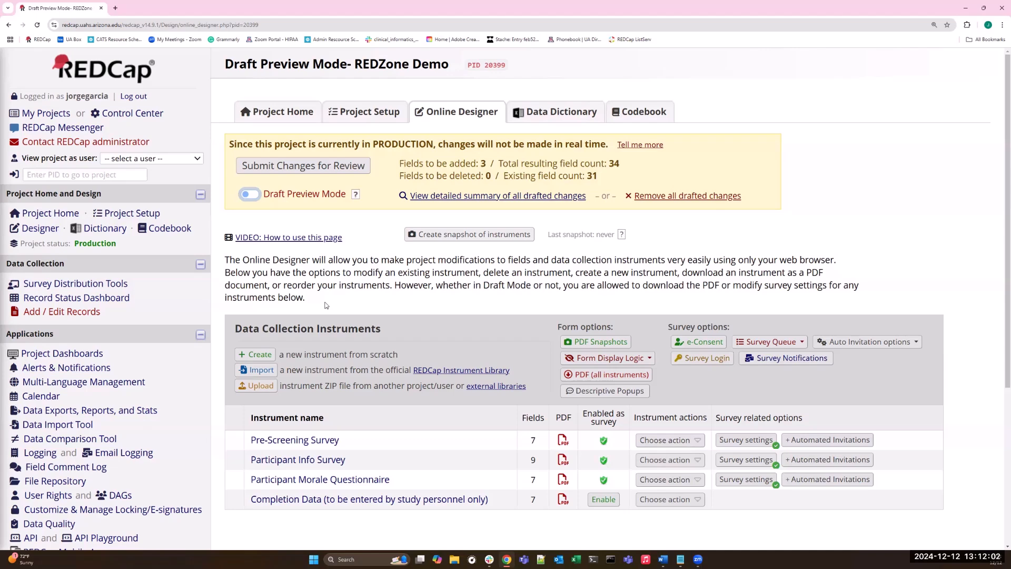
Examine the drafted field changes in the Participant Morale Questionnaire within the Online Designer.
click(380, 480)
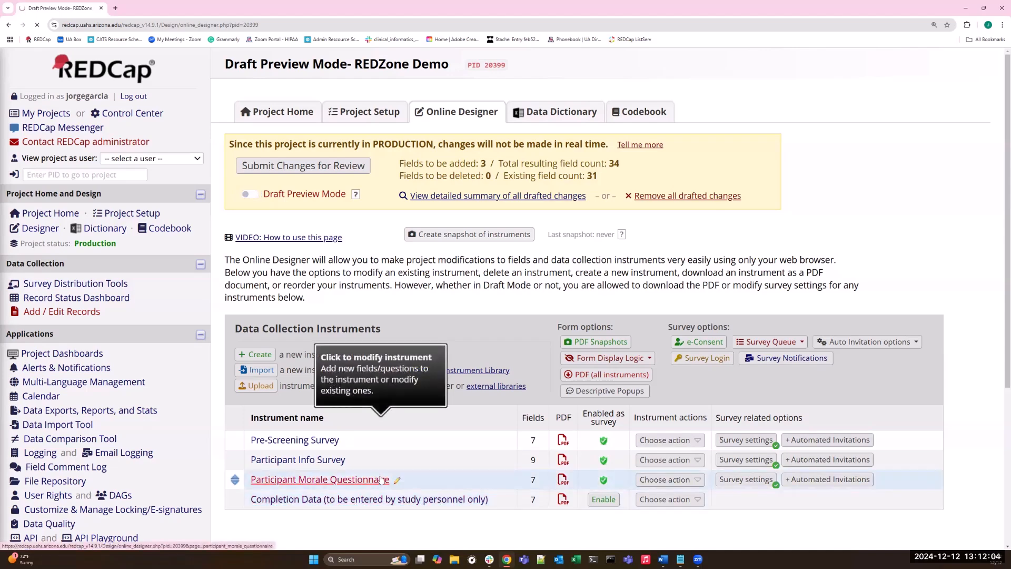
scroll(296, 404, down, 10)
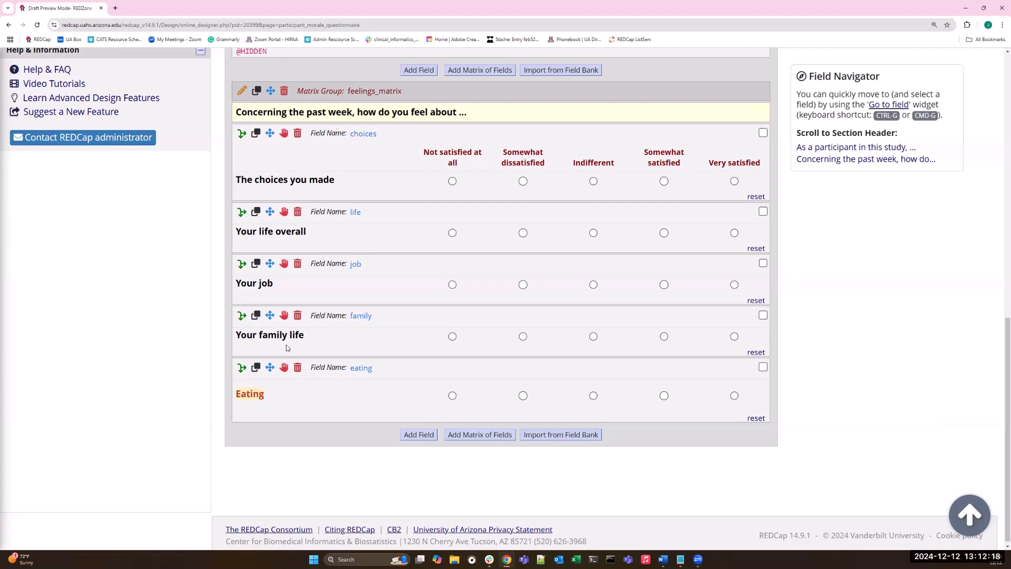
scroll(286, 347, up, 12)
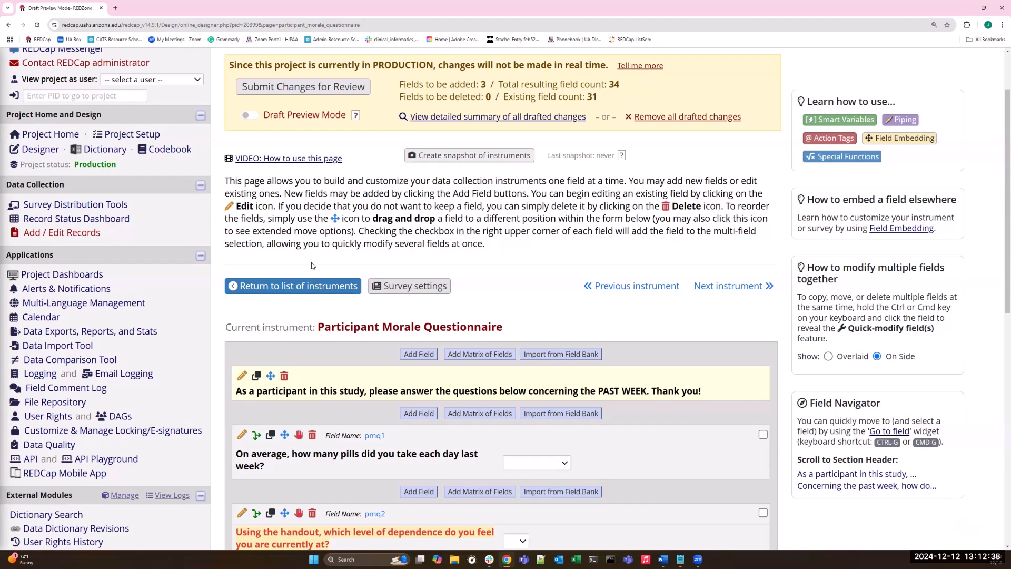
scroll(311, 266, down, 3)
scroll(264, 256, up, 3)
scroll(319, 402, down, 1)
scroll(317, 416, down, 9)
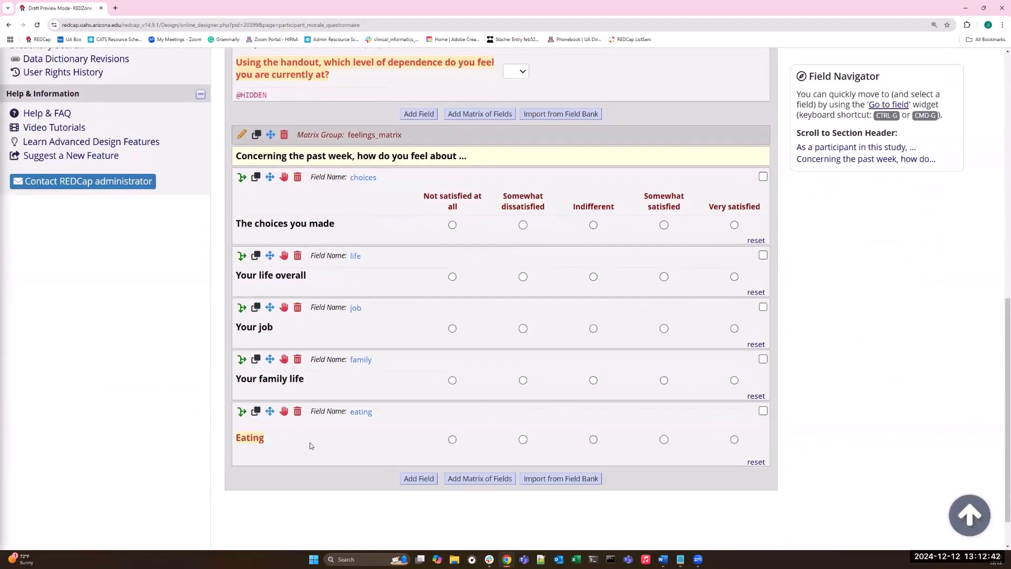
scroll(305, 379, up, 7)
scroll(300, 342, up, 3)
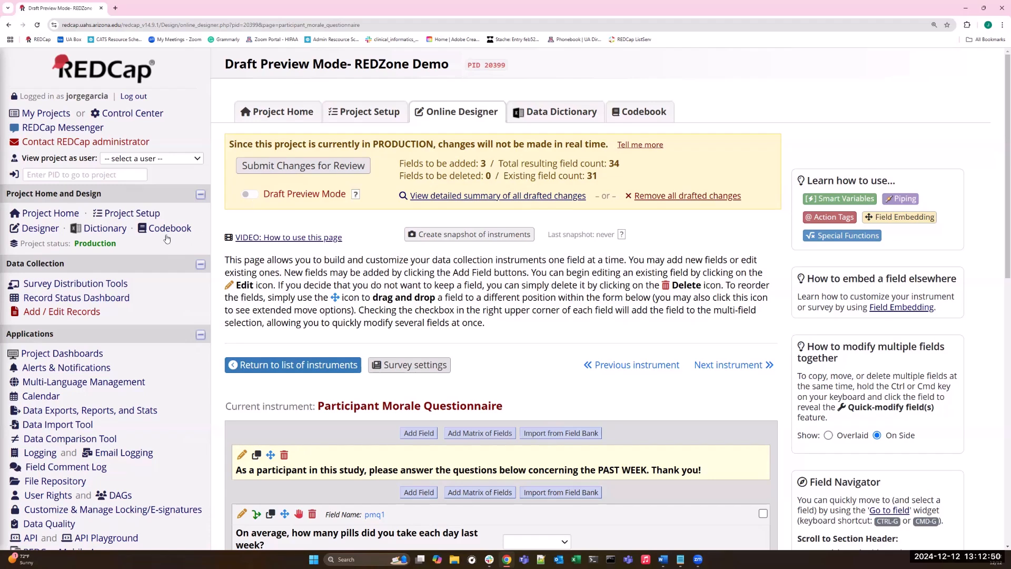
Return to the instrument list in the Online Designer, and turn Draft Preview Mode on and off again.
click(59, 230)
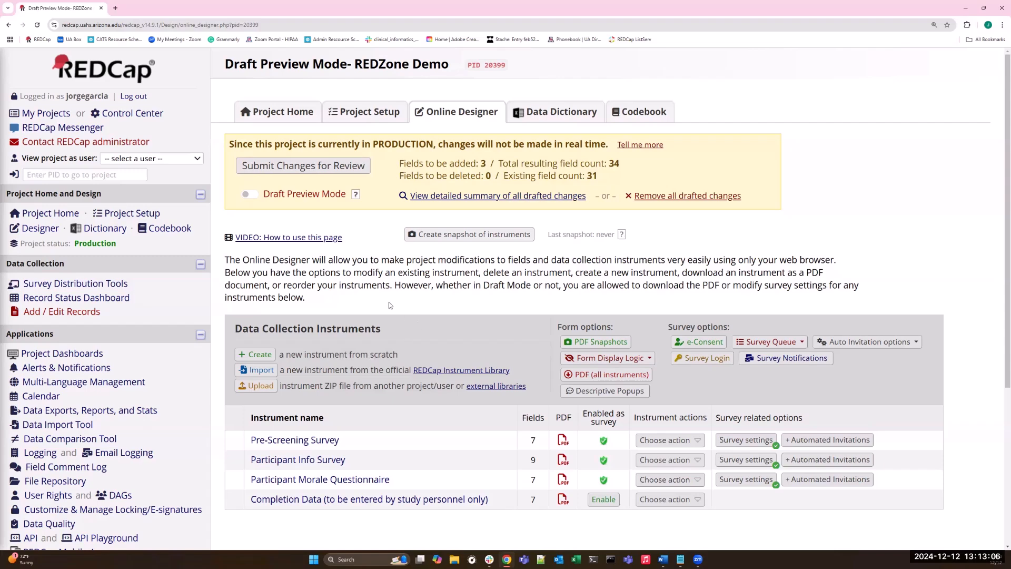
click(254, 197)
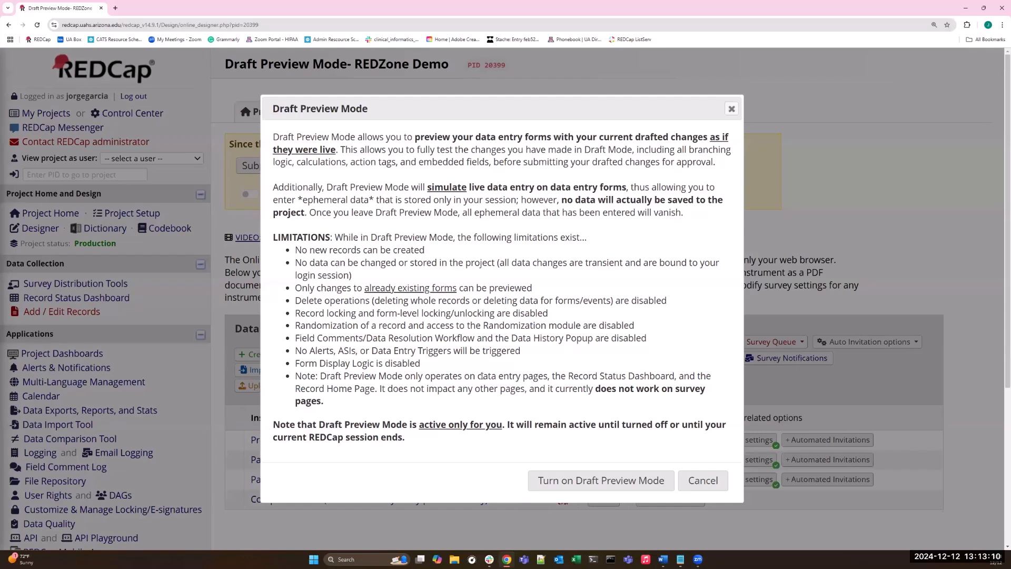
click(581, 480)
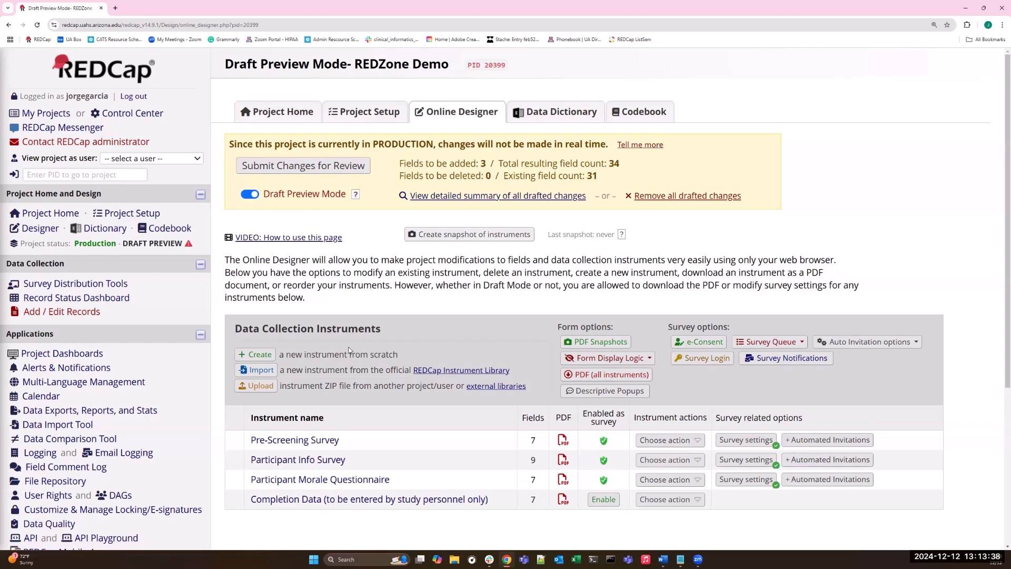
click(244, 195)
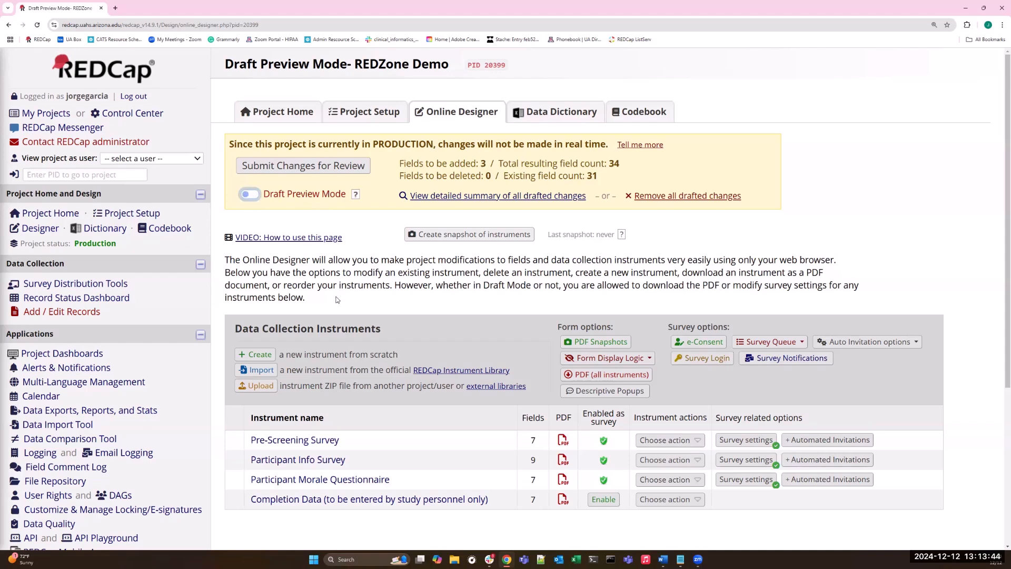
Turn on Draft Preview Mode for the project.
click(251, 196)
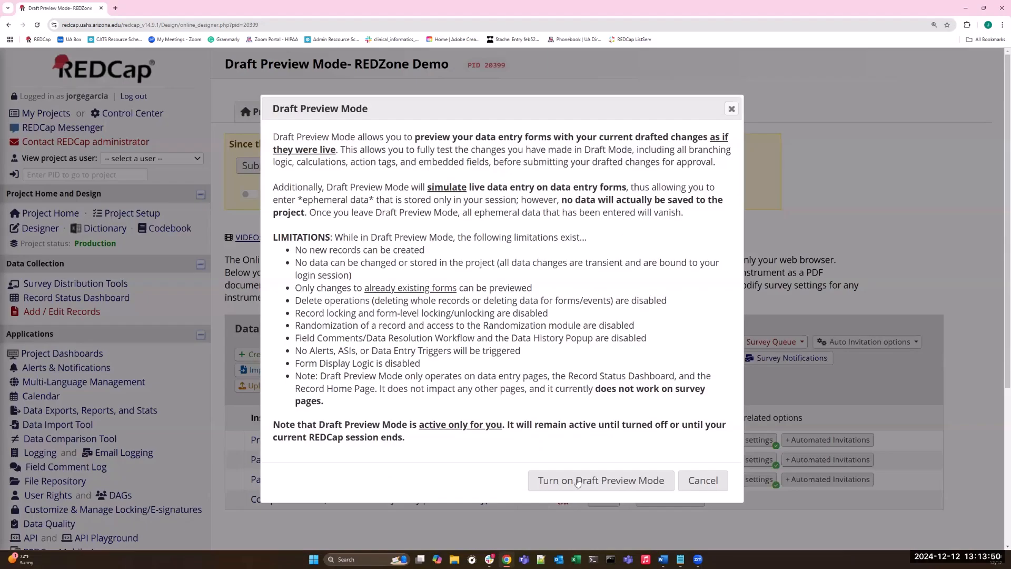
click(576, 482)
In the Pre-Screening Survey, start a new text box field below E-mail address with the label Test.
click(309, 440)
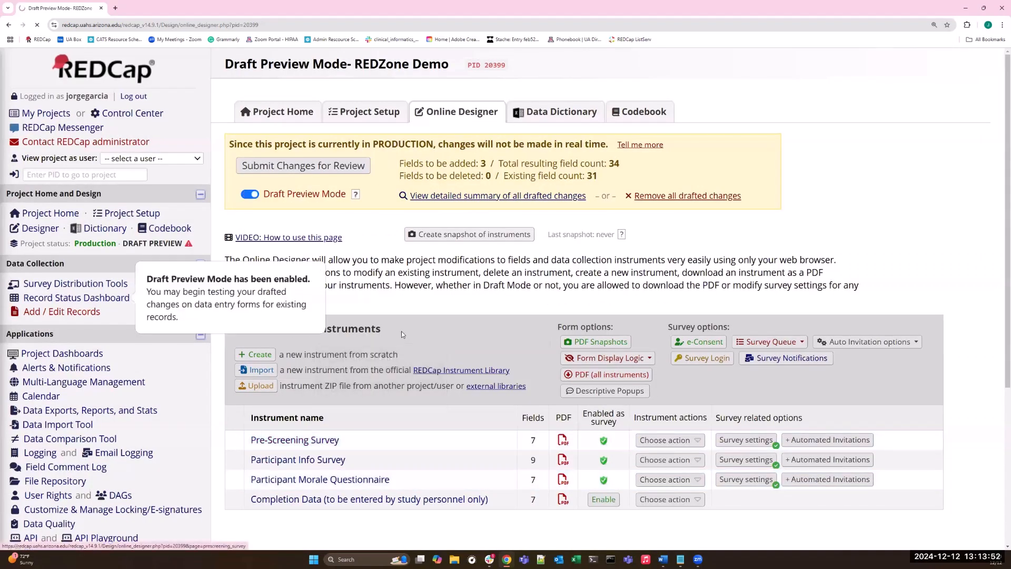
scroll(408, 325, down, 10)
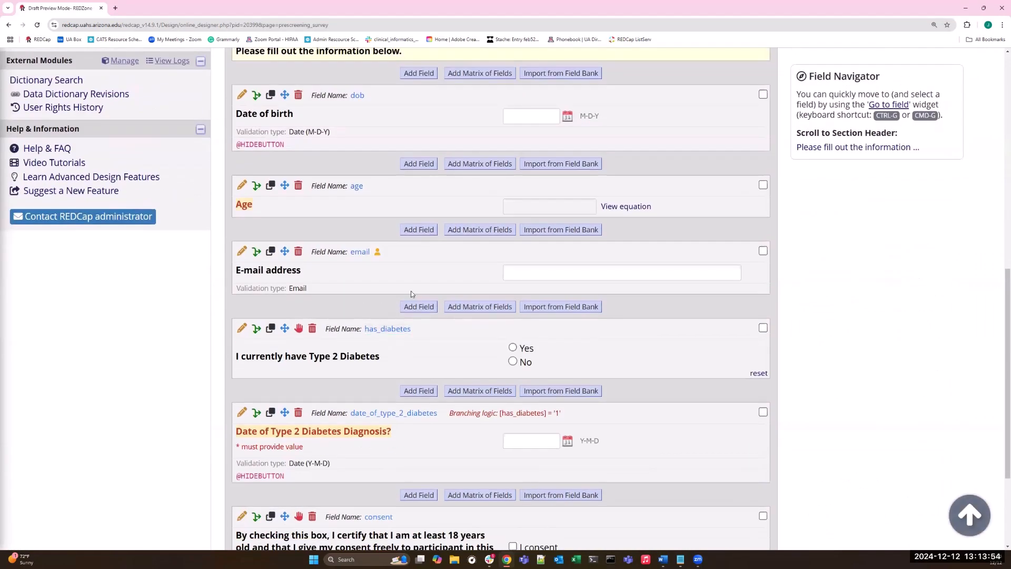
click(415, 309)
click(225, 175)
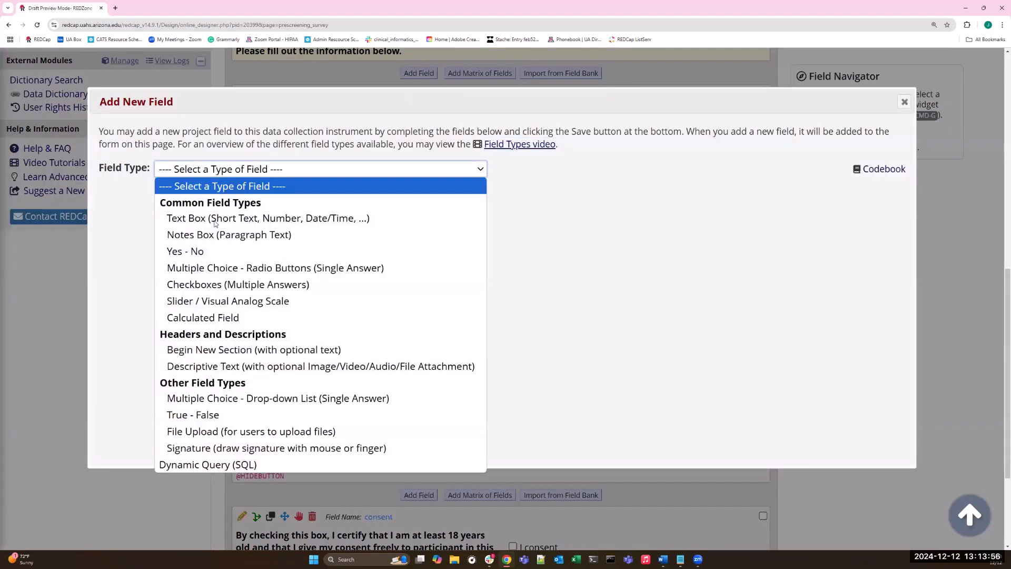
click(243, 226)
text(Test)
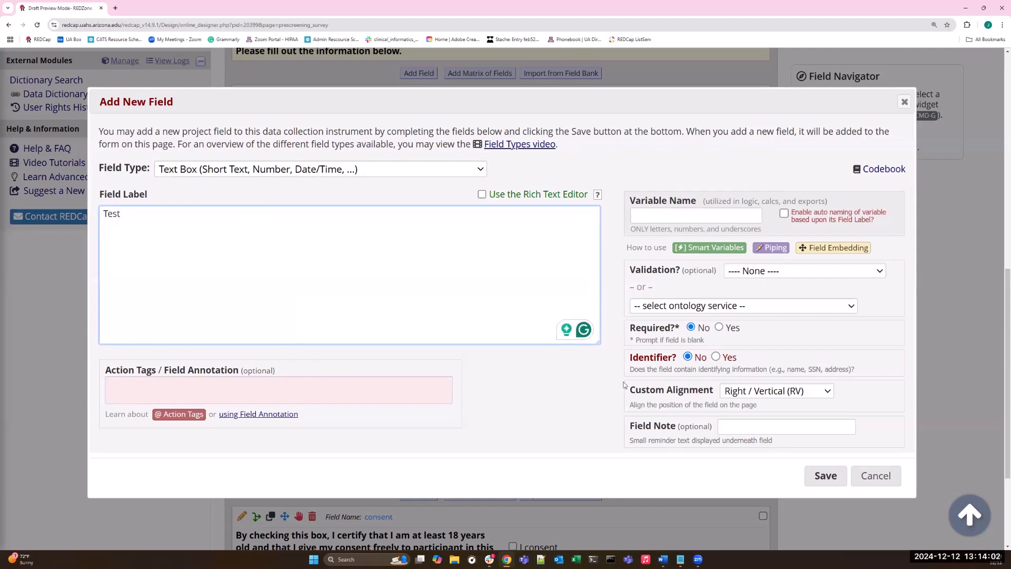
Enable automatic variable naming based on the field label, and save the new Test field.
click(841, 479)
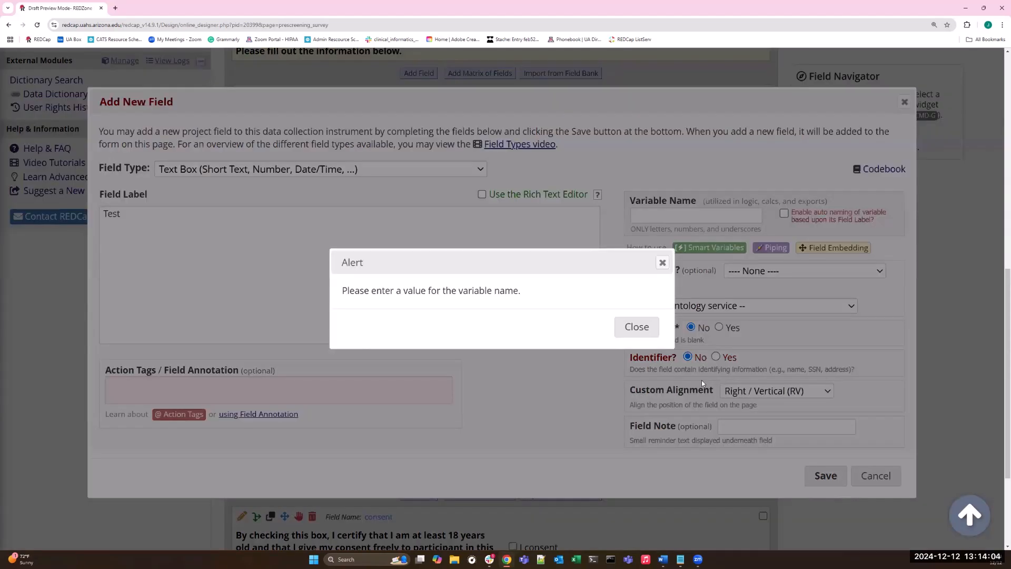
click(632, 330)
click(787, 217)
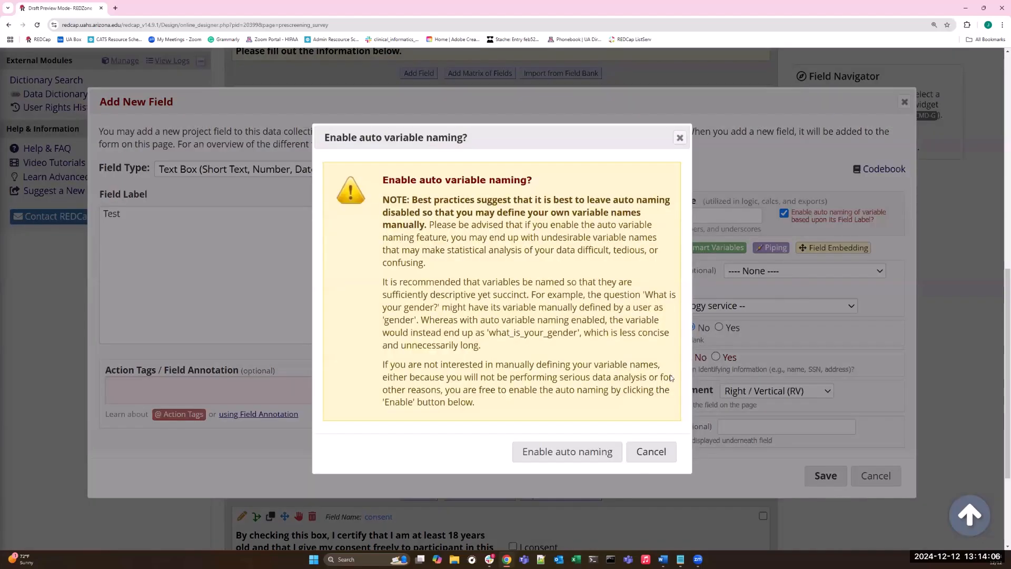
click(596, 454)
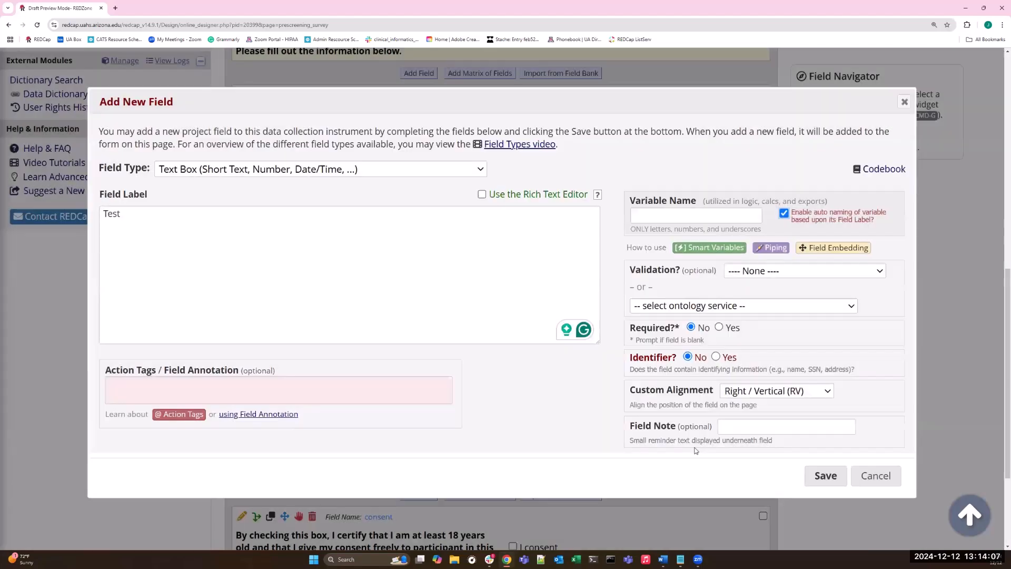
click(825, 475)
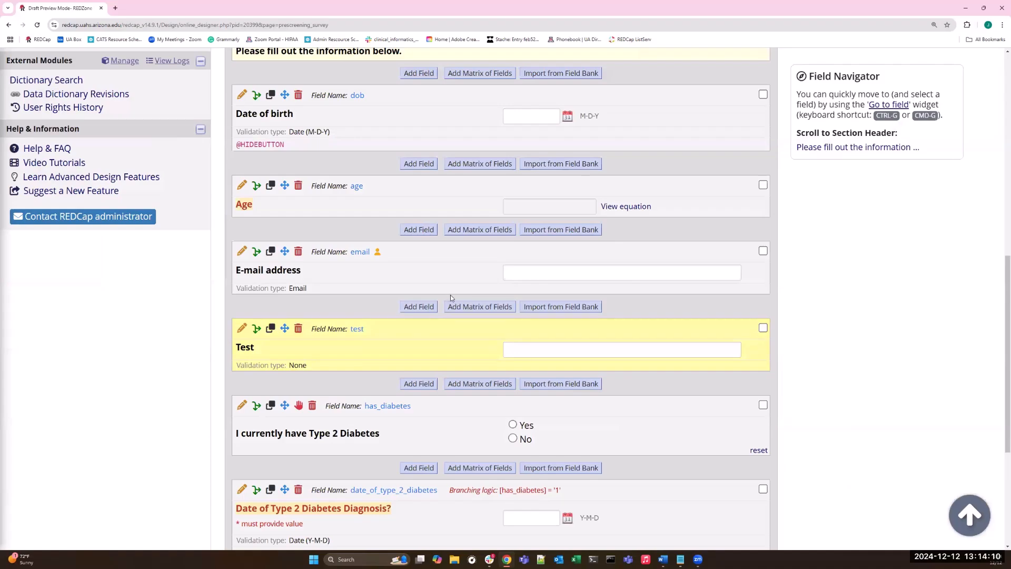
Turn off Draft Preview Mode, check the drafted Pre-Screening Survey fields, and open participant 2's live Pre-Screening Survey from the record status dashboard.
scroll(451, 300, up, 10)
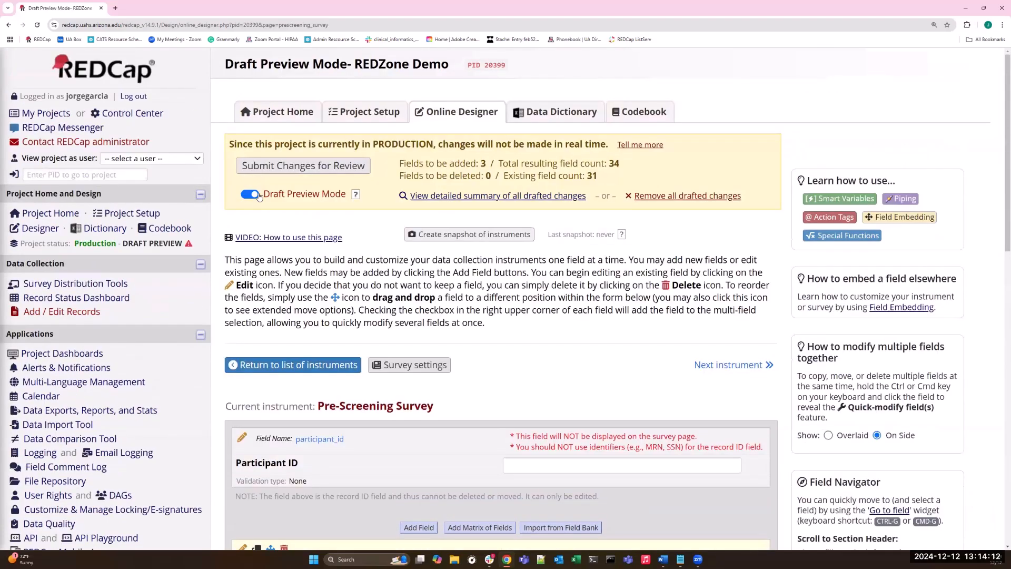
click(251, 195)
scroll(321, 265, down, 10)
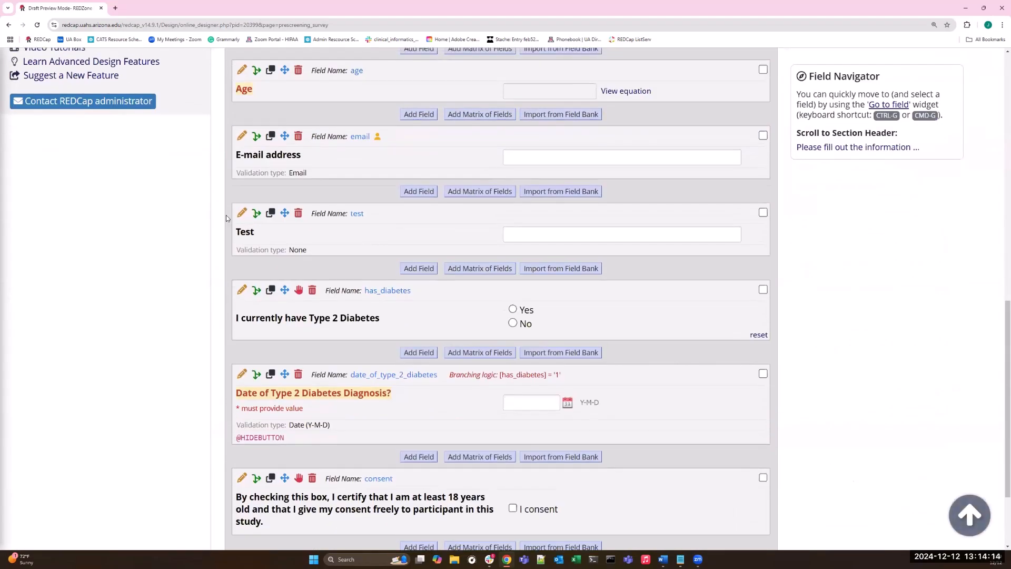
scroll(321, 264, up, 10)
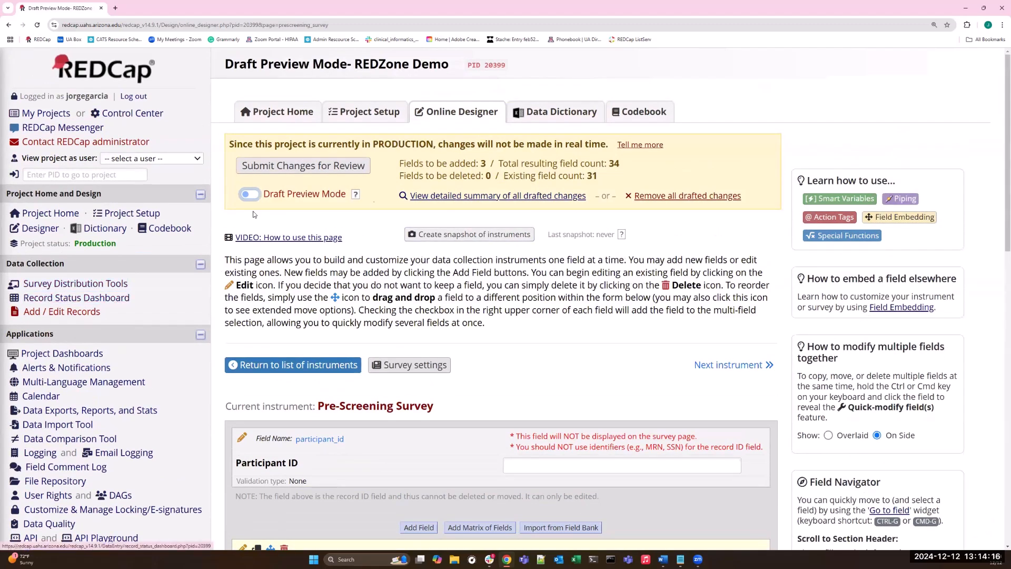
click(108, 304)
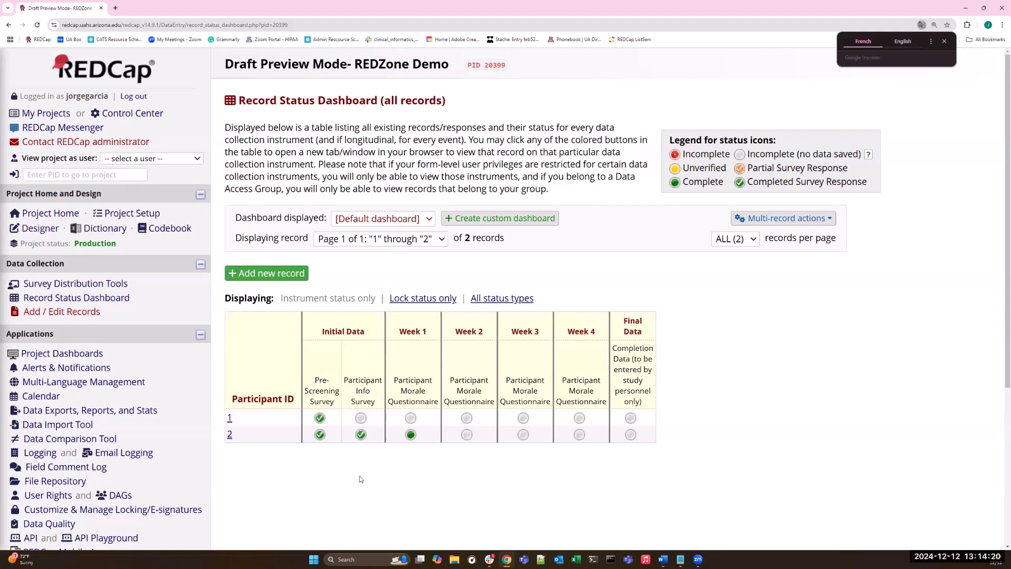
click(320, 435)
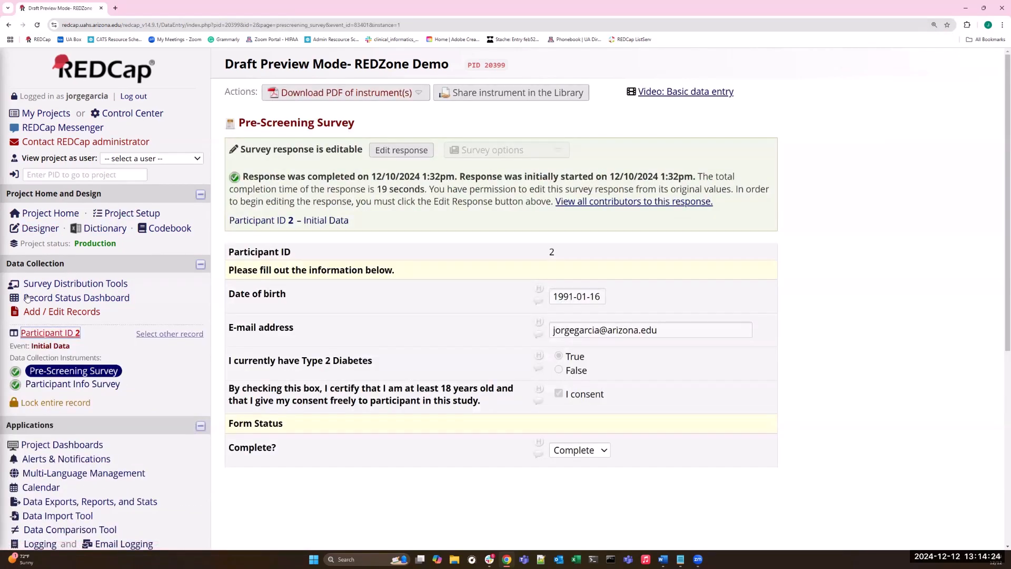
Turn Draft Preview Mode back on in the Online Designer and preview participant 2's Pre-Screening Survey with the drafted fields.
click(40, 228)
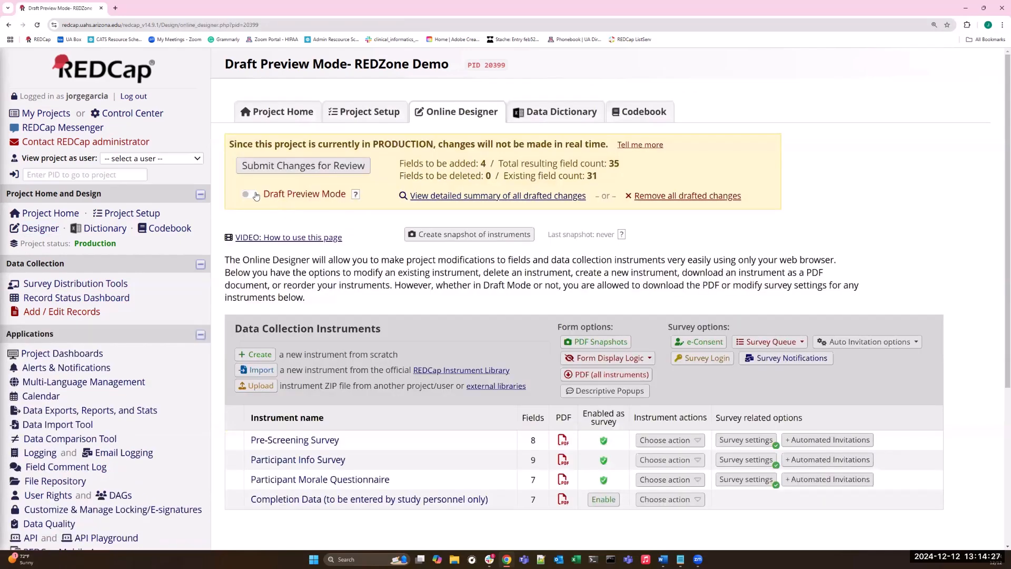
click(248, 195)
click(584, 484)
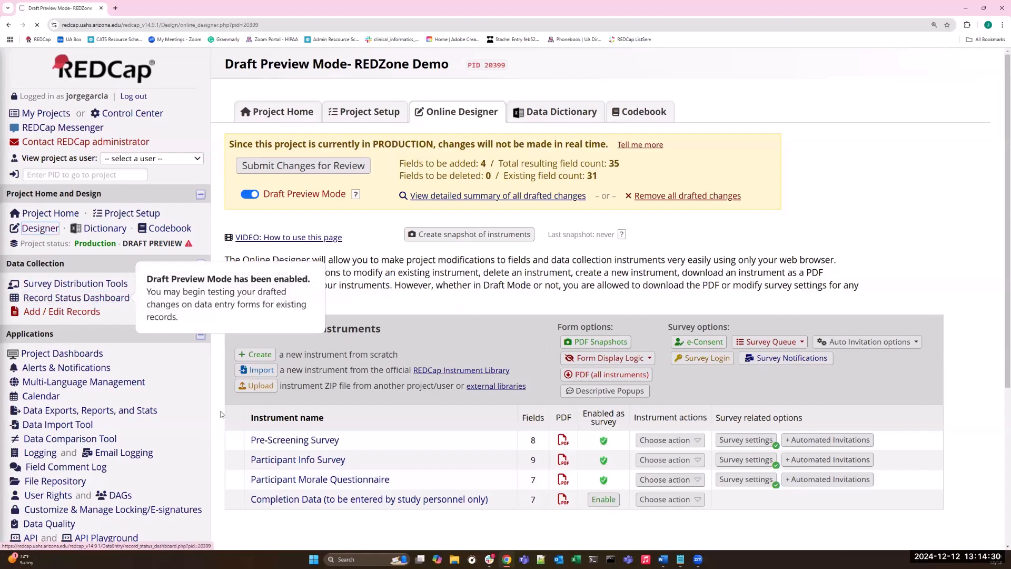
click(62, 299)
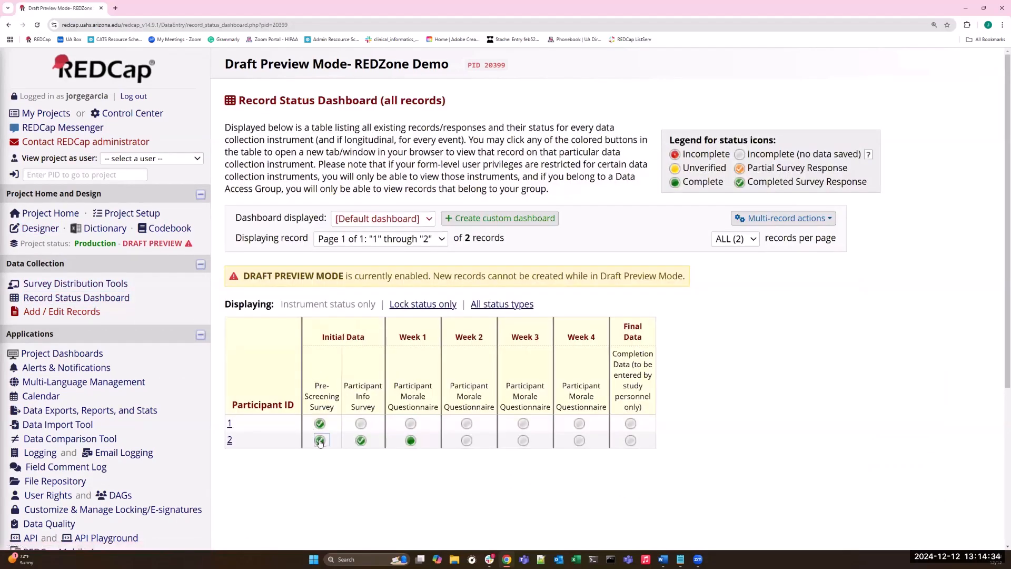
click(319, 441)
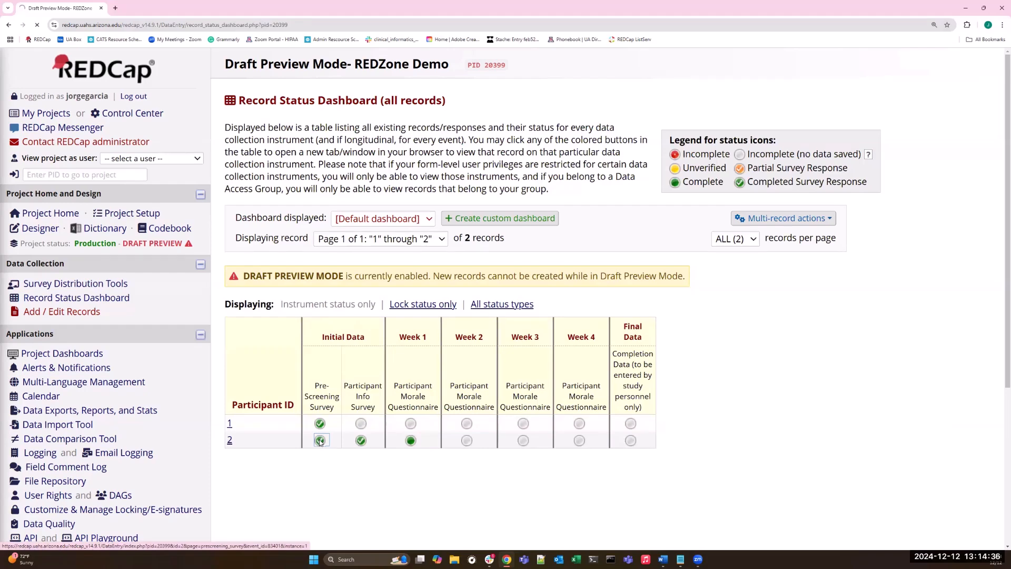
scroll(244, 365, down, 1)
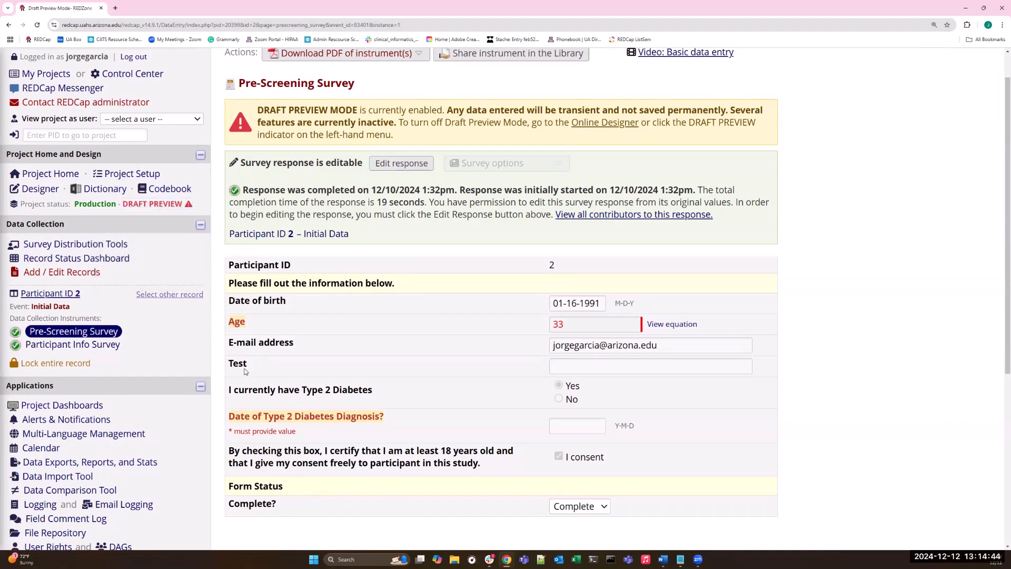
Turn off Draft Preview Mode again and reopen participant 2's Pre-Screening Survey in its live version.
click(51, 192)
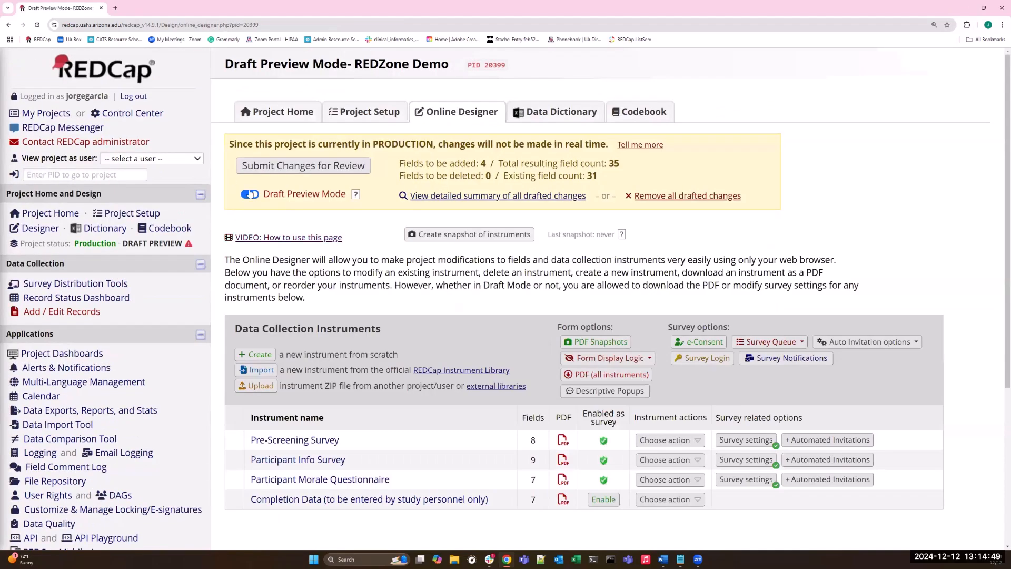
click(252, 196)
click(77, 298)
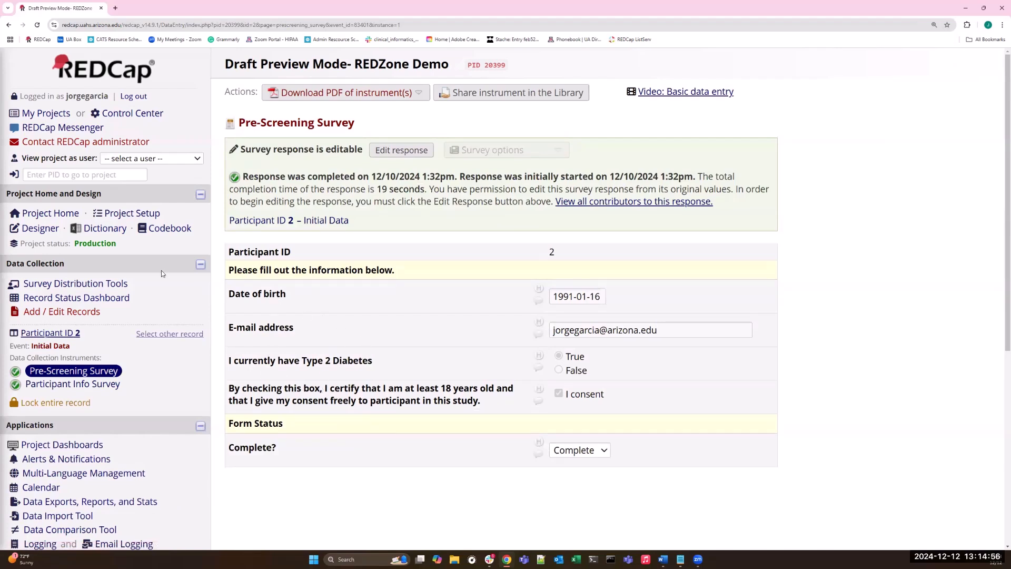
Open the detailed summary of all drafted changes and review the fields to be added and the comparison table.
click(39, 229)
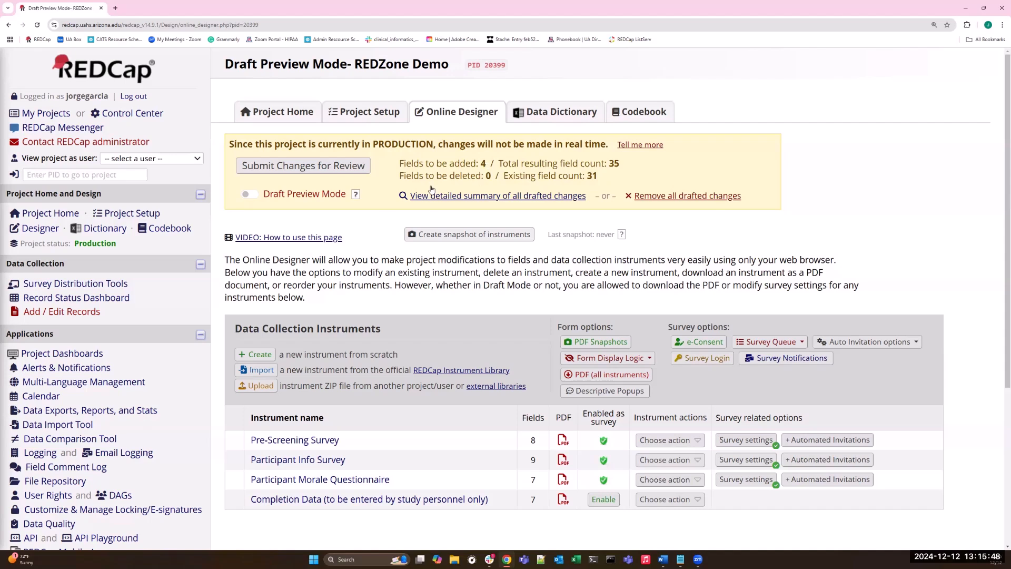
click(465, 195)
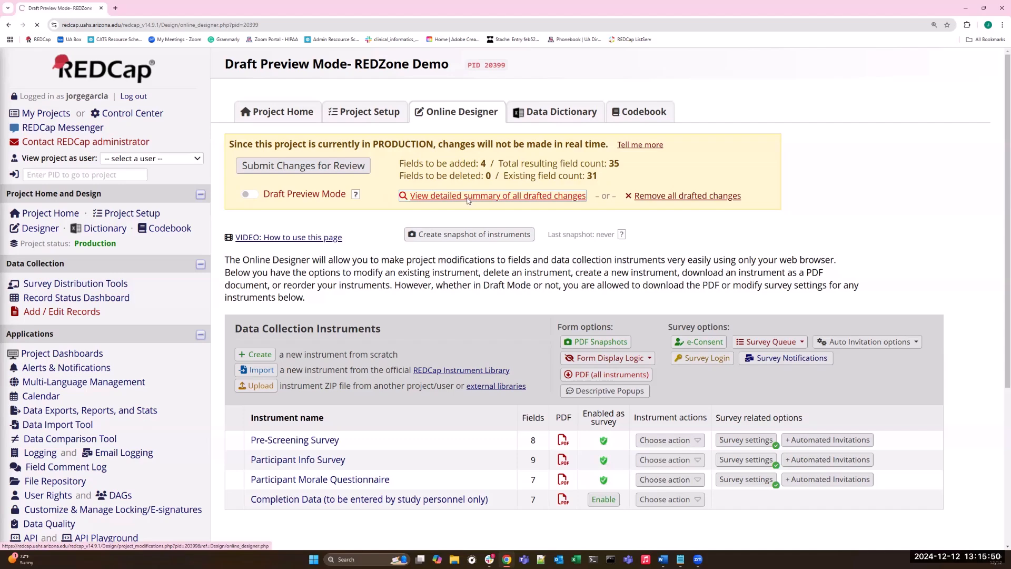
scroll(603, 323, down, 4)
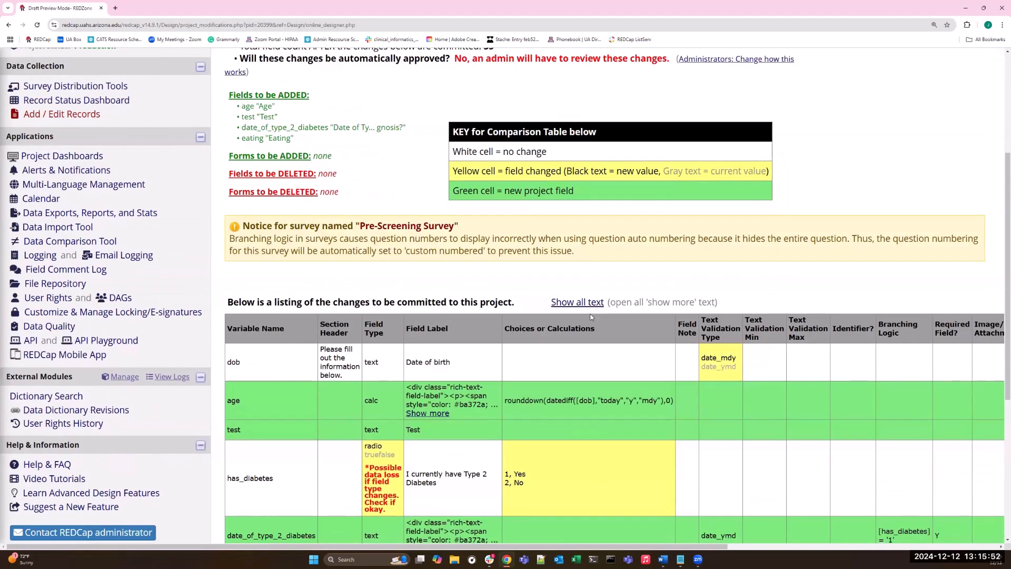
scroll(591, 316, down, 4)
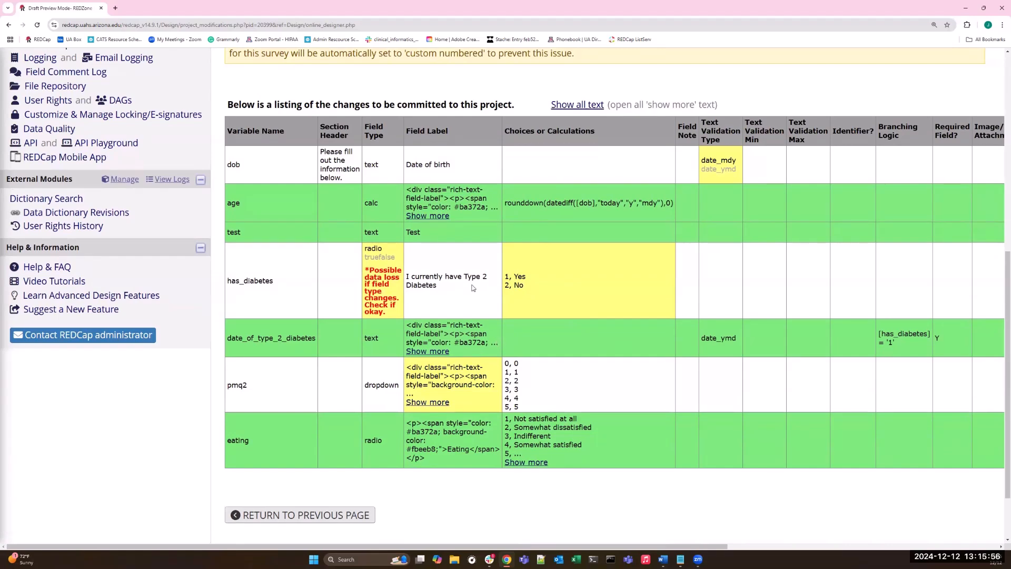
scroll(473, 288, up, 4)
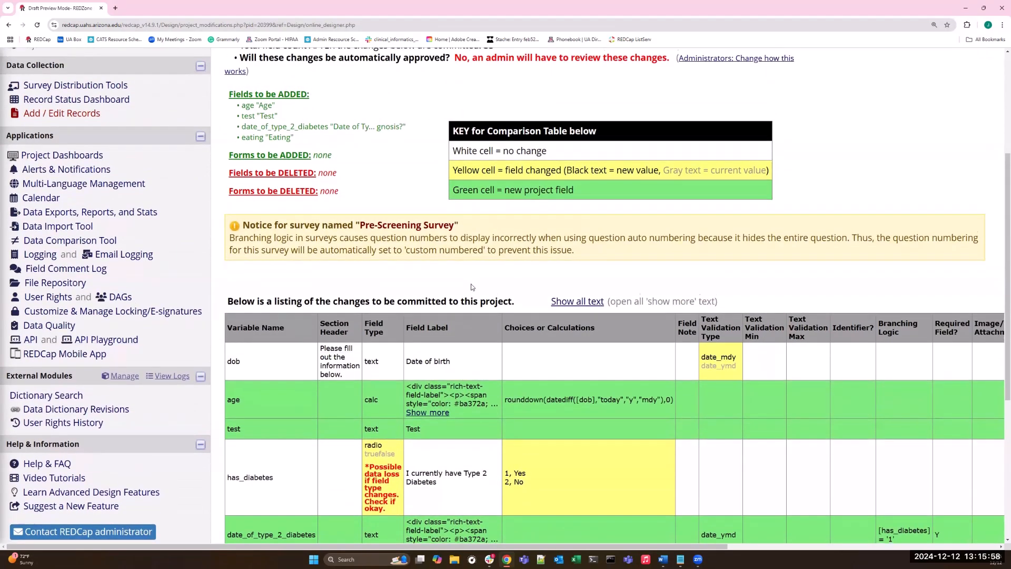
scroll(472, 287, down, 3)
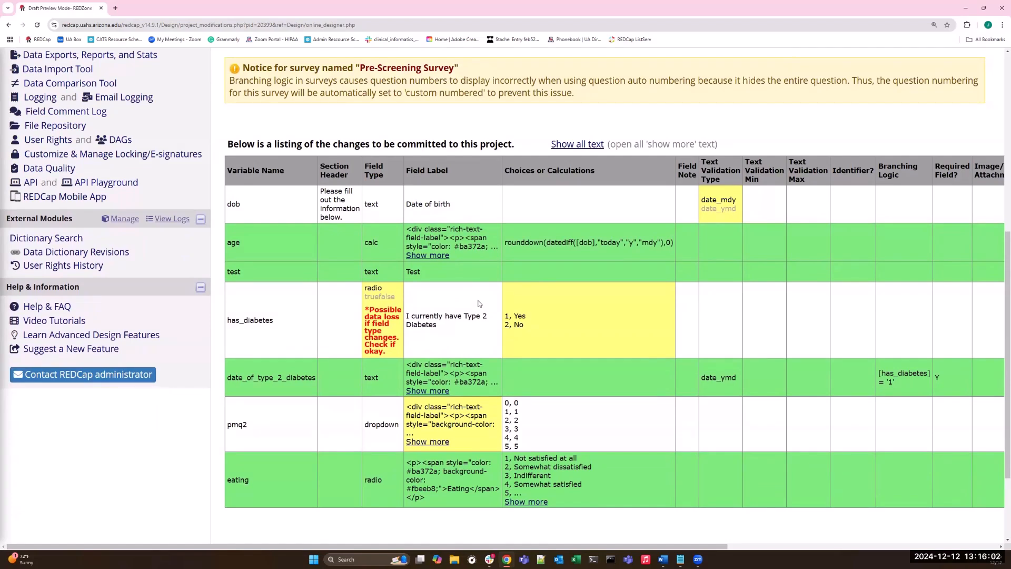
Examine the test field's row and the further columns of the drafted changes table, and return to the start of the summary.
double_click(230, 271)
drag(229, 272, 224, 274)
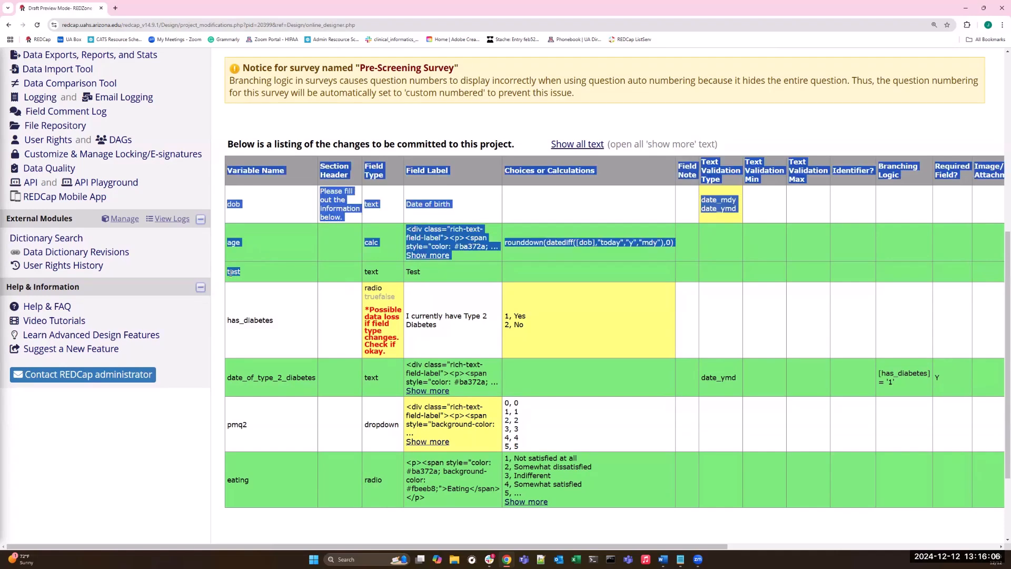
click(285, 275)
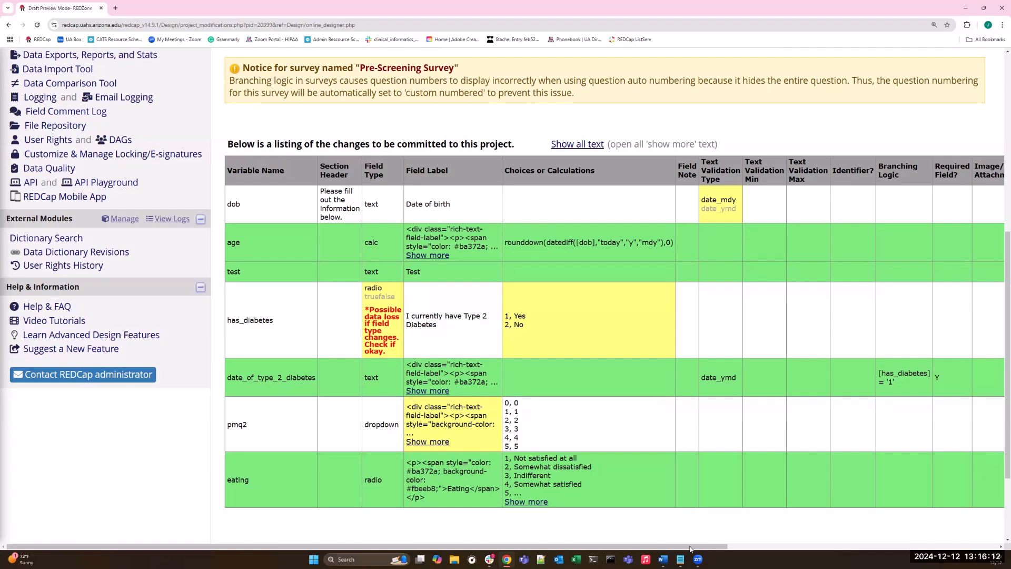
drag(690, 548, 751, 549)
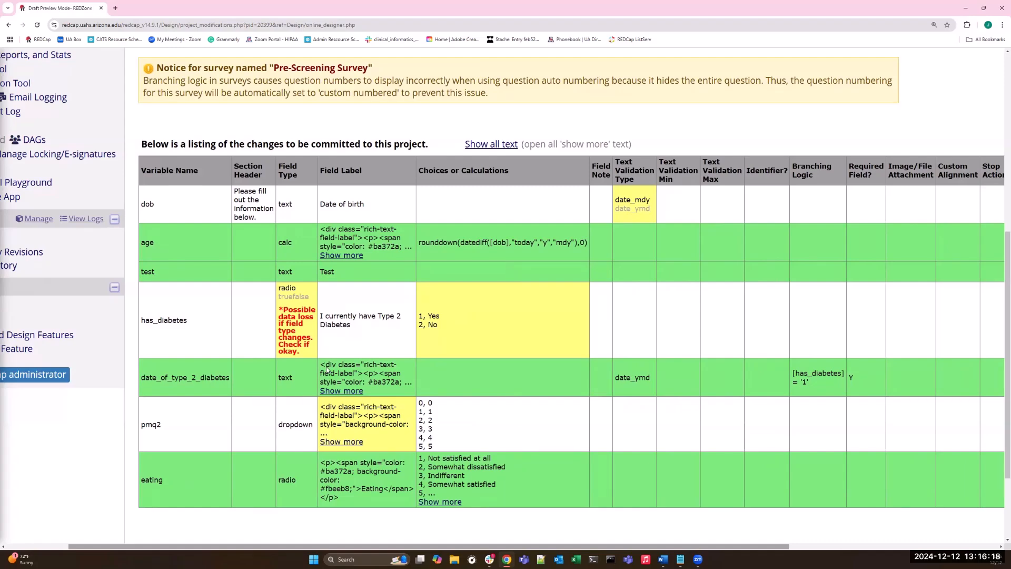
scroll(327, 314, up, 7)
drag(385, 547, 258, 519)
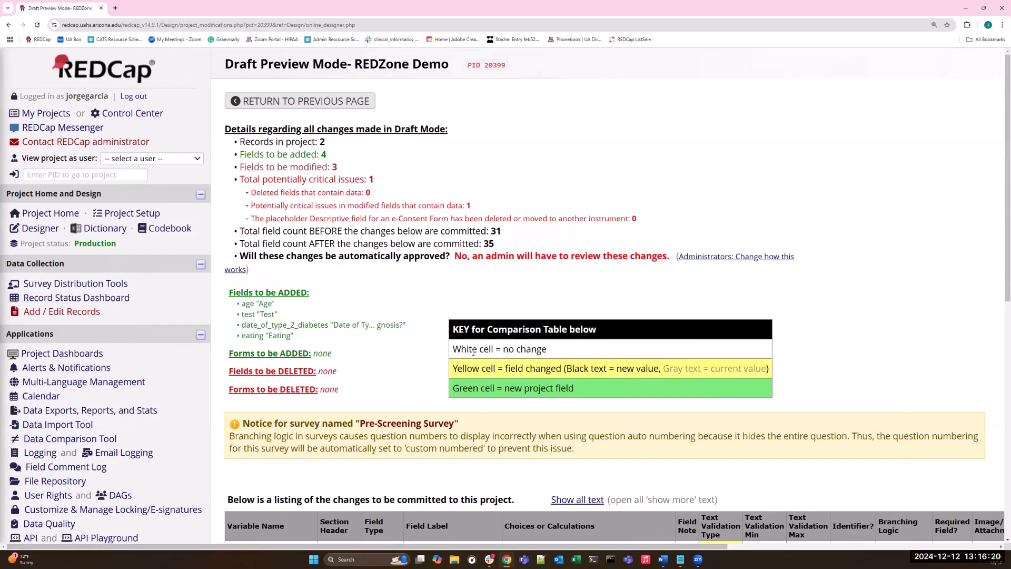
Compare the drafted Pre-Screening Survey in the Online Designer, including the Test field, with participant 2's live version of the form.
click(39, 229)
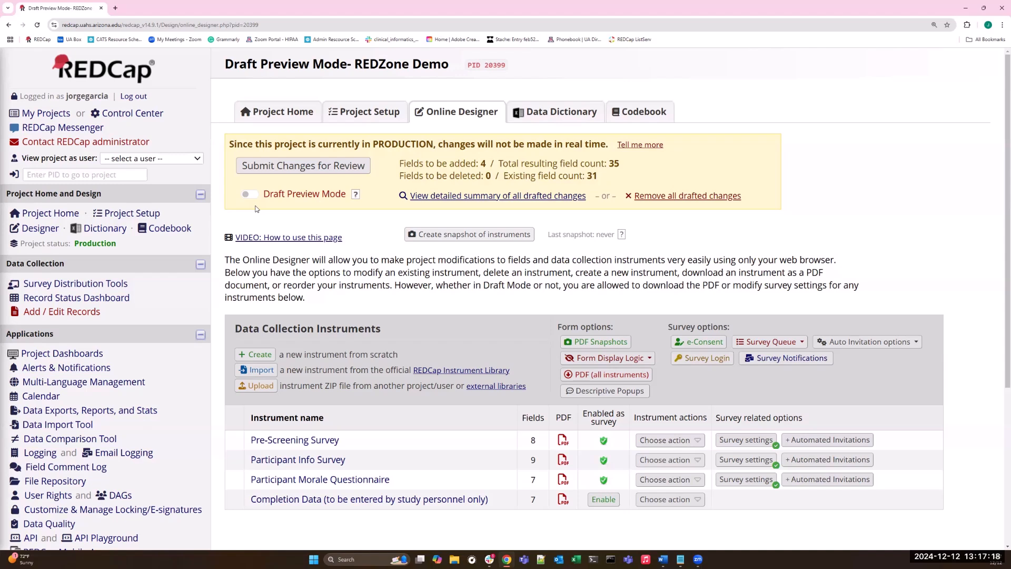
click(313, 446)
scroll(269, 396, down, 9)
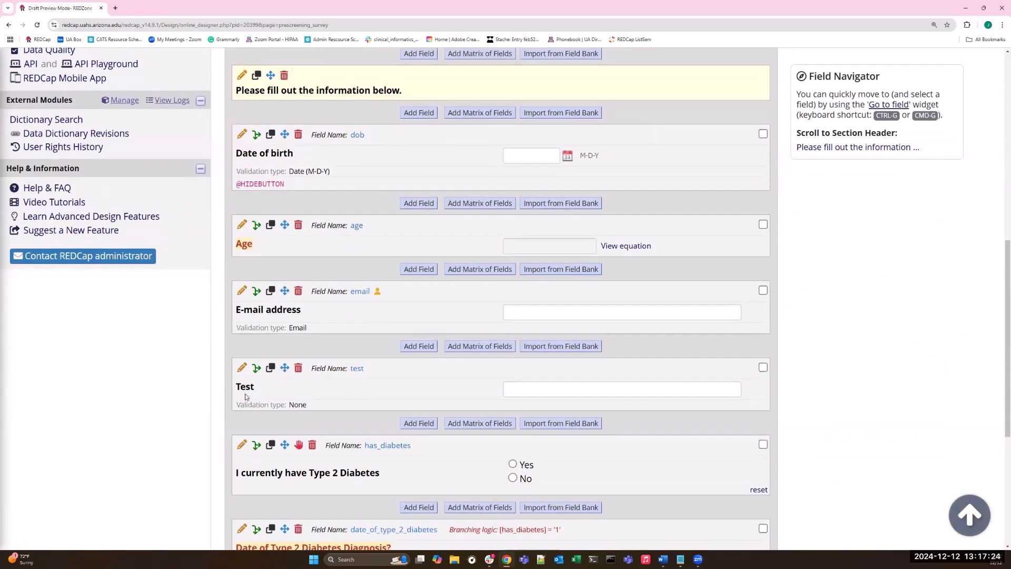
scroll(260, 396, up, 9)
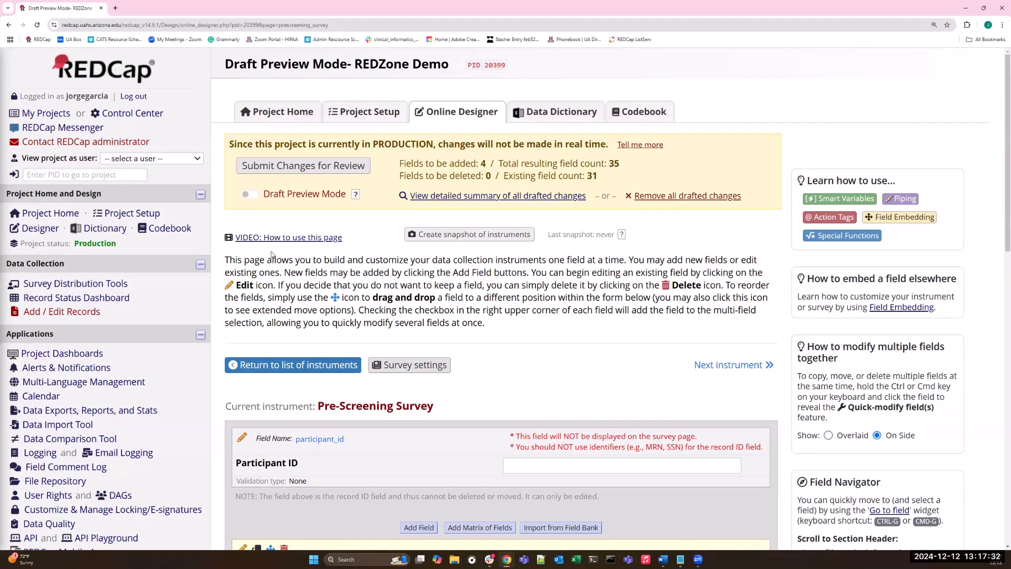
scroll(271, 255, down, 5)
scroll(63, 261, up, 6)
click(63, 299)
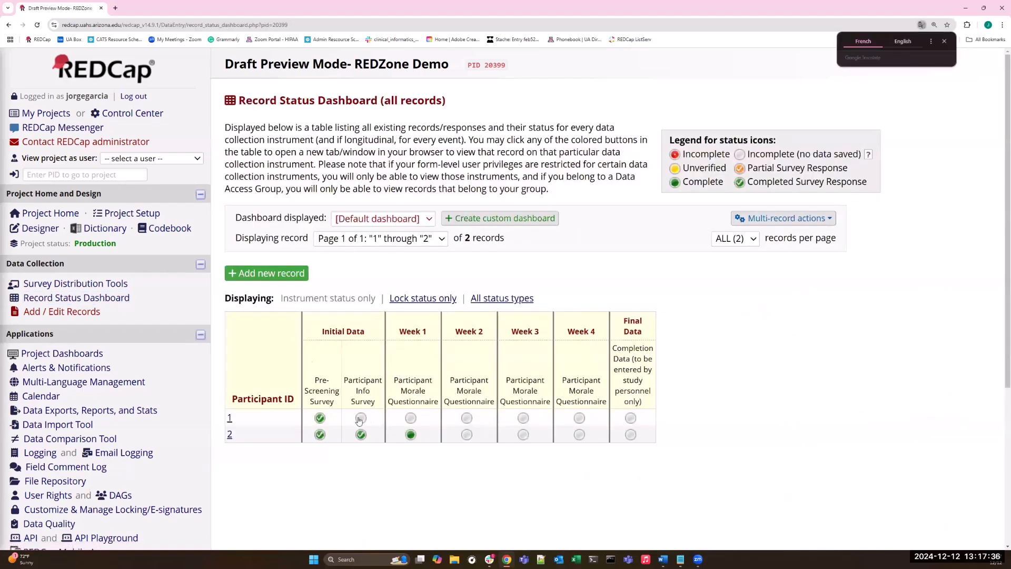
click(321, 436)
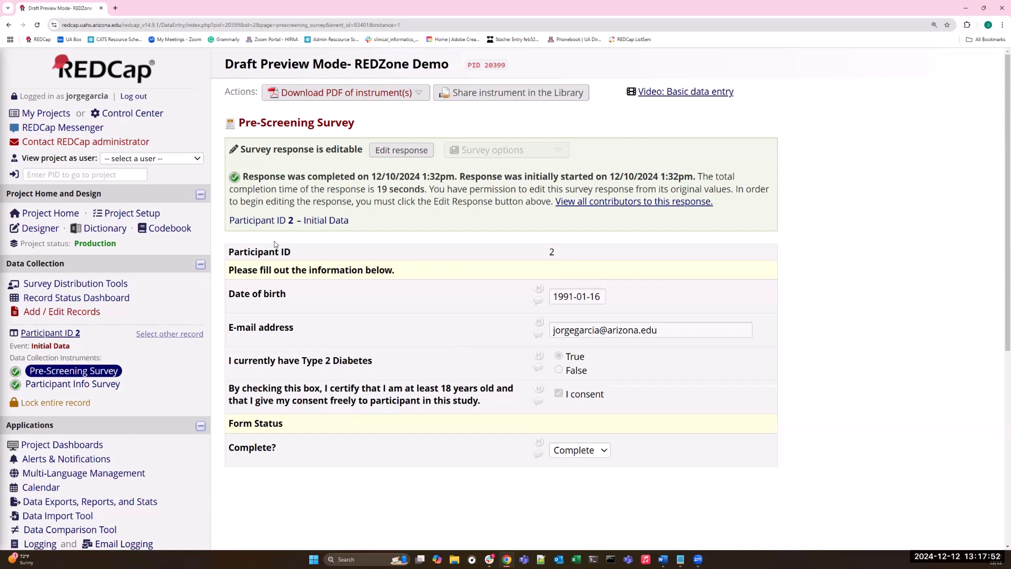
Reopen the detailed summary of all drafted changes from the Online Designer and look through its listing of changes.
click(43, 232)
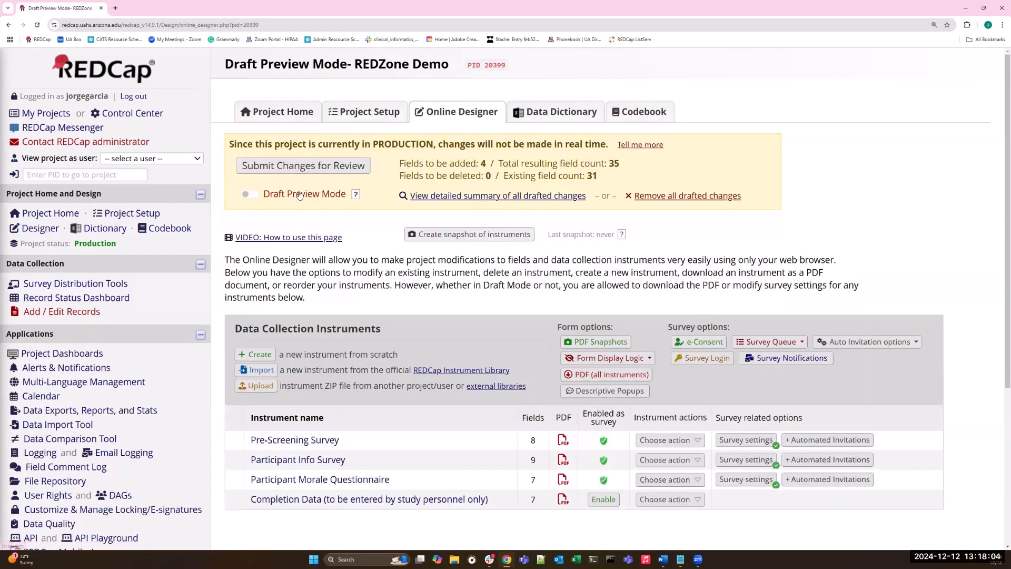
click(491, 202)
scroll(472, 199, down, 1)
scroll(472, 198, down, 5)
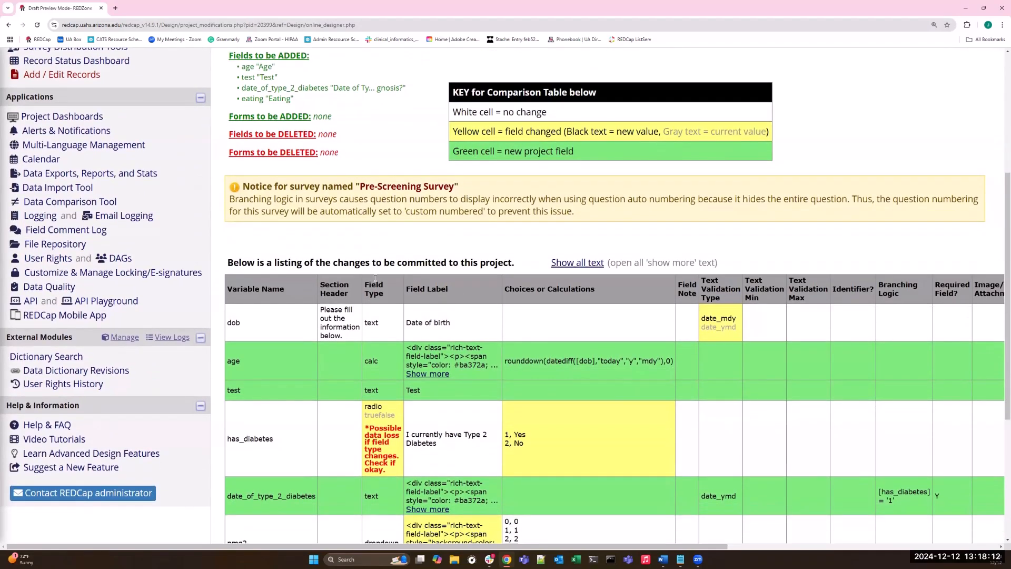
scroll(397, 248, down, 2)
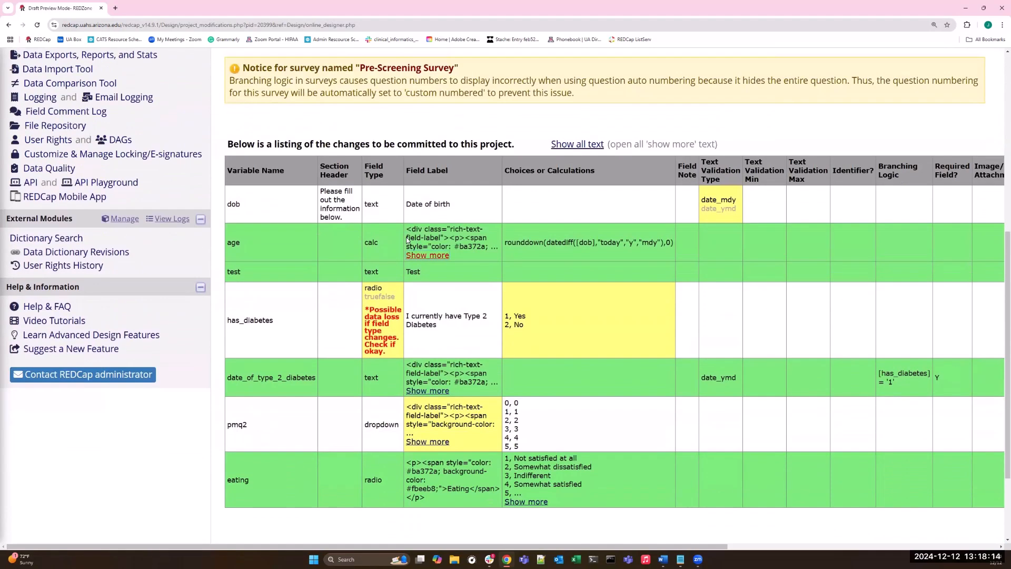
scroll(402, 248, up, 5)
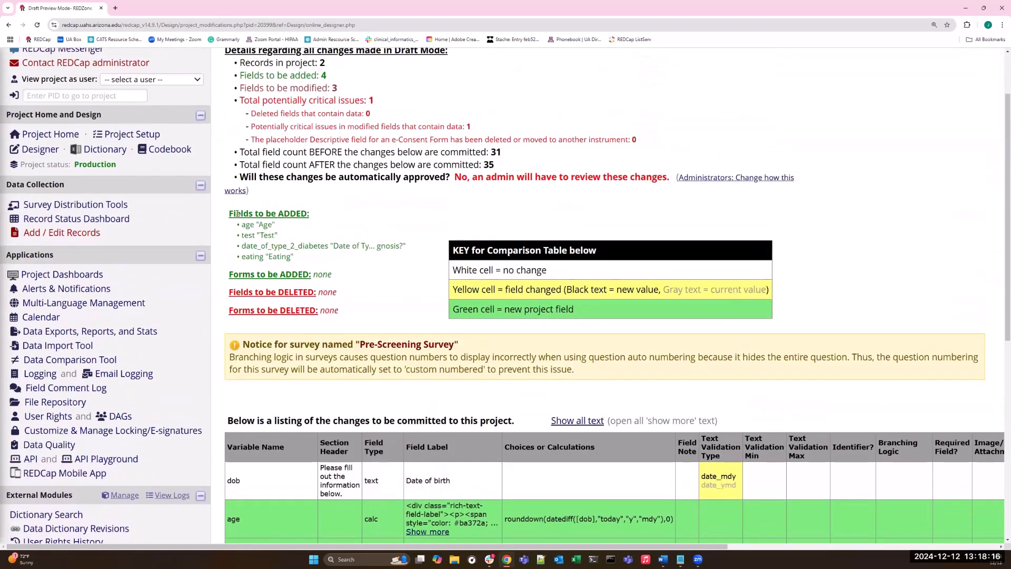
Examine the color key for new and changed fields, and the critical-issues entry on deleted fields that contain data.
drag(575, 311, 510, 309)
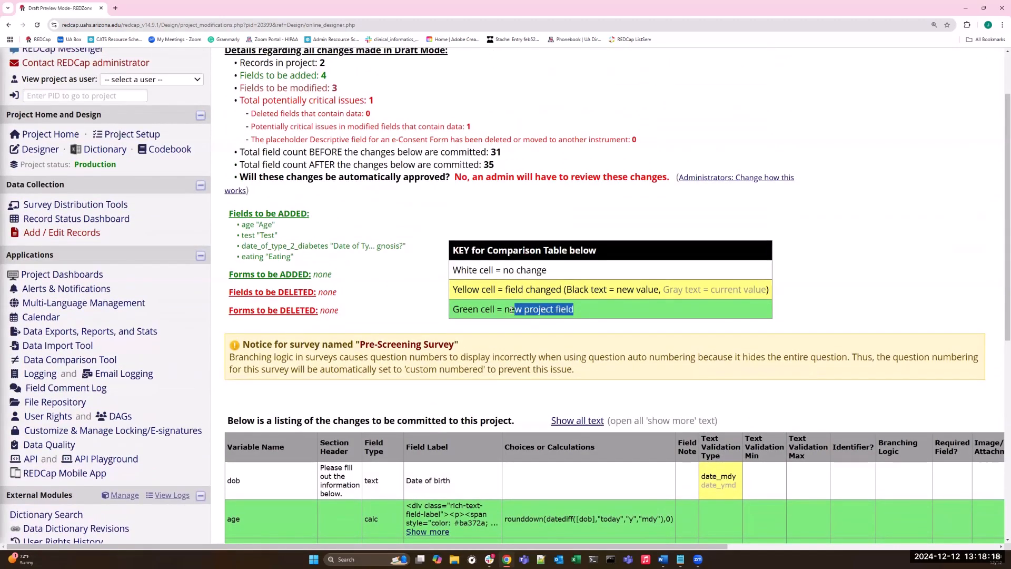
scroll(567, 331, up, 1)
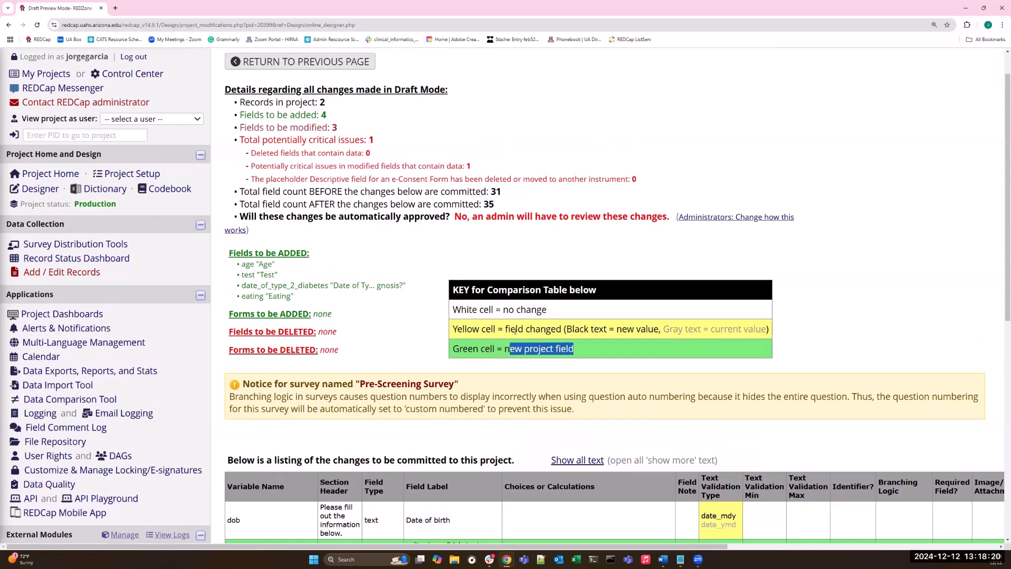
scroll(728, 365, down, 3)
scroll(676, 270, up, 2)
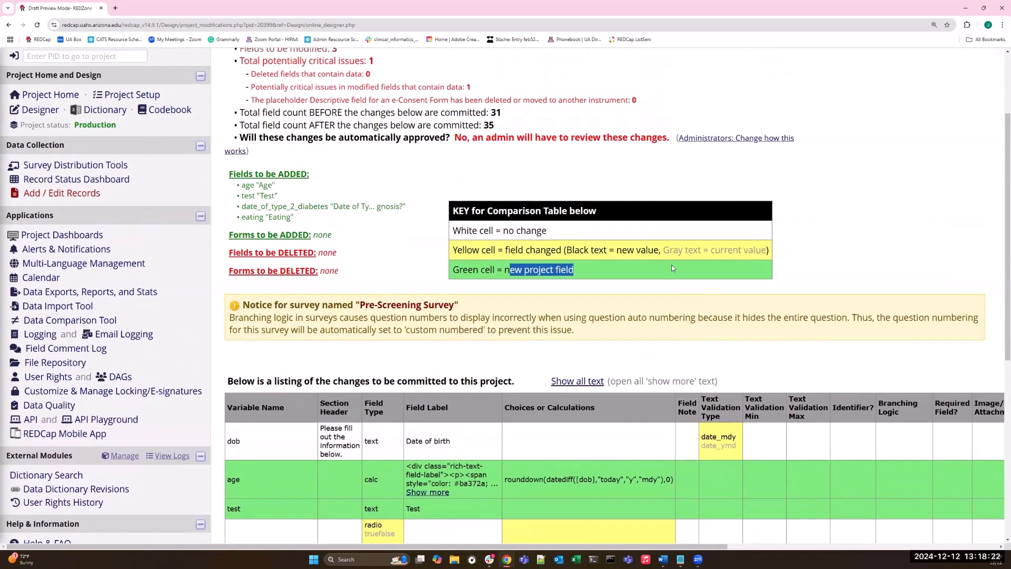
drag(665, 252, 762, 254)
click(570, 251)
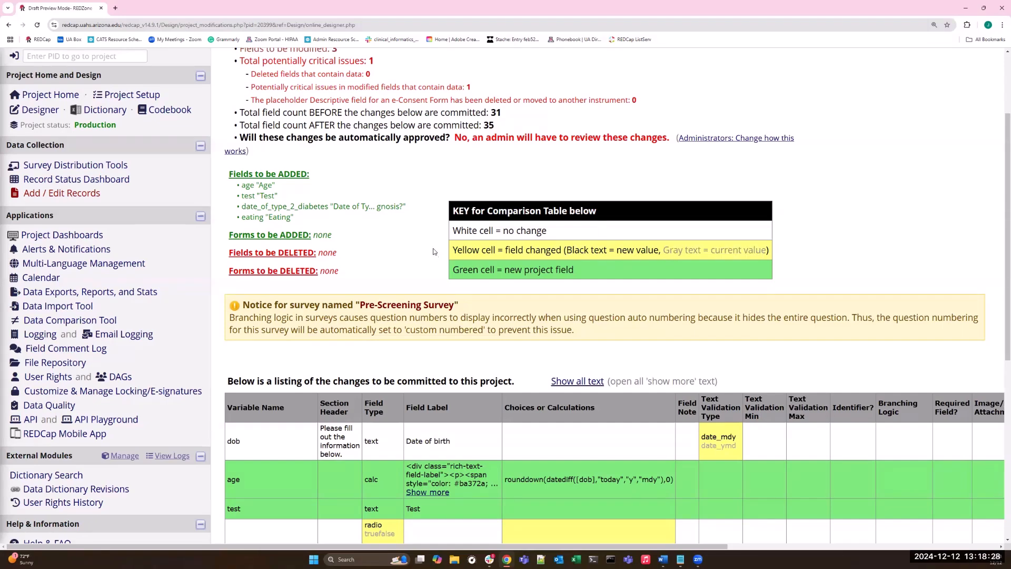
scroll(436, 256, up, 2)
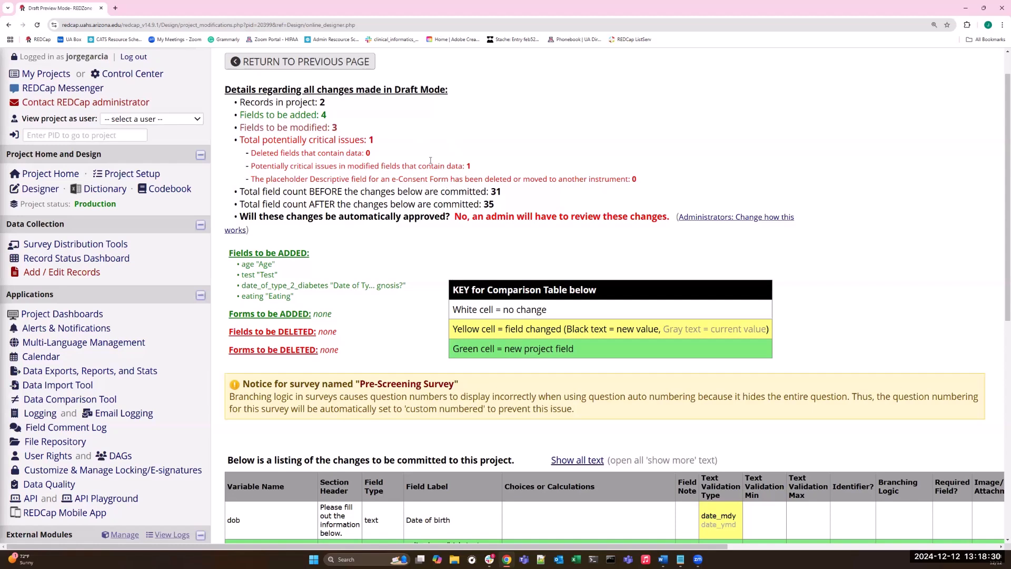
drag(257, 154, 332, 154)
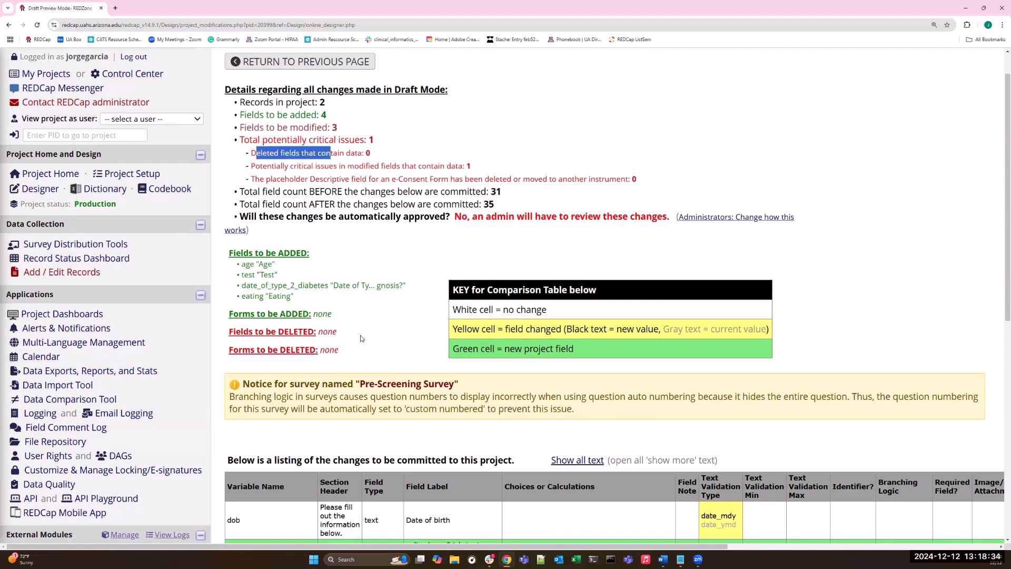
Return to the Online Designer and highlight the count of fields to be added.
click(35, 193)
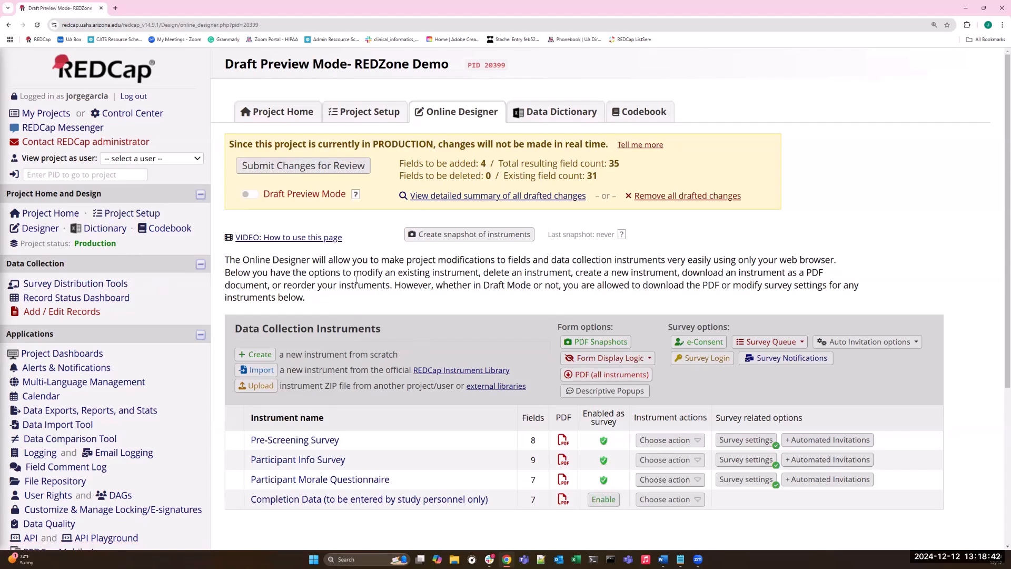
double_click(483, 164)
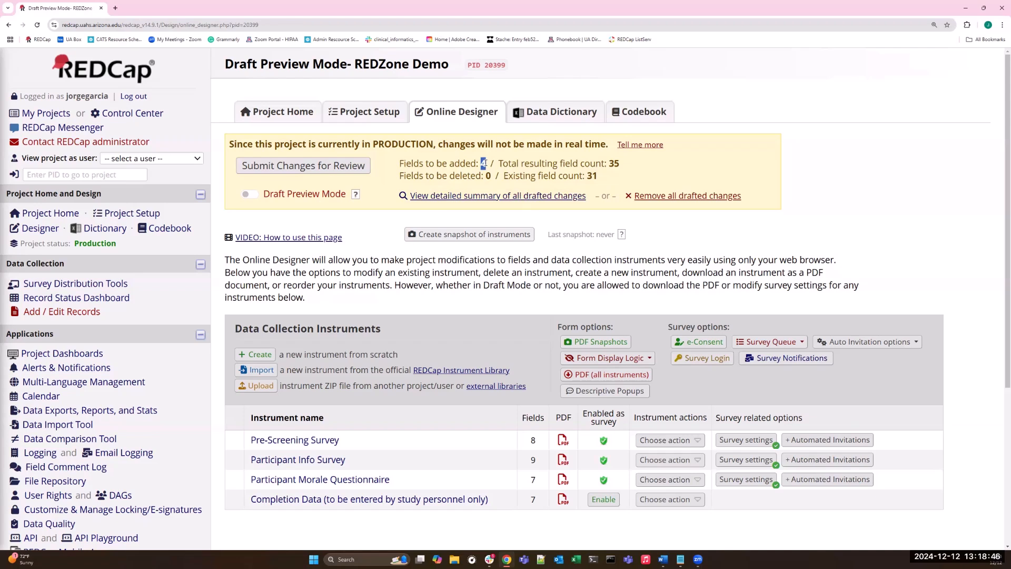